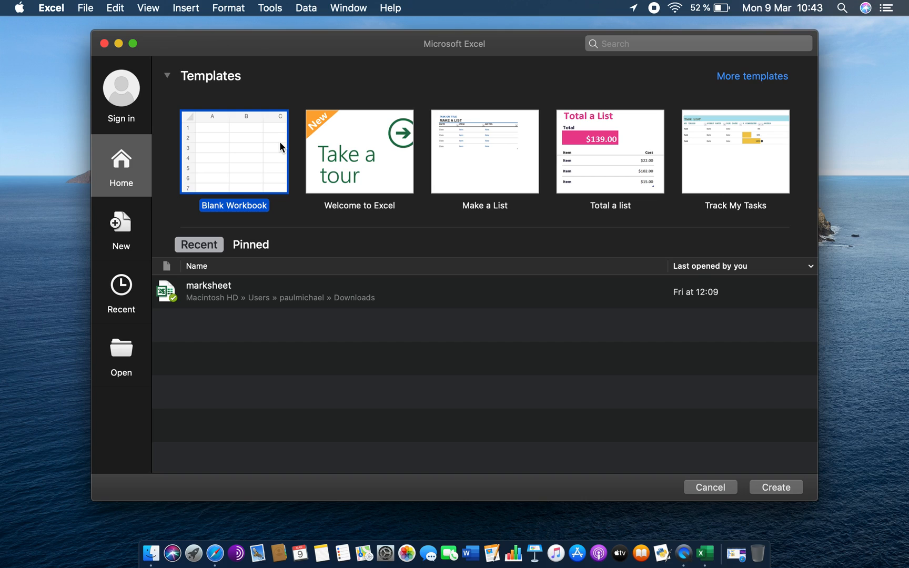
- Create a new blank workbook
click(242, 157)
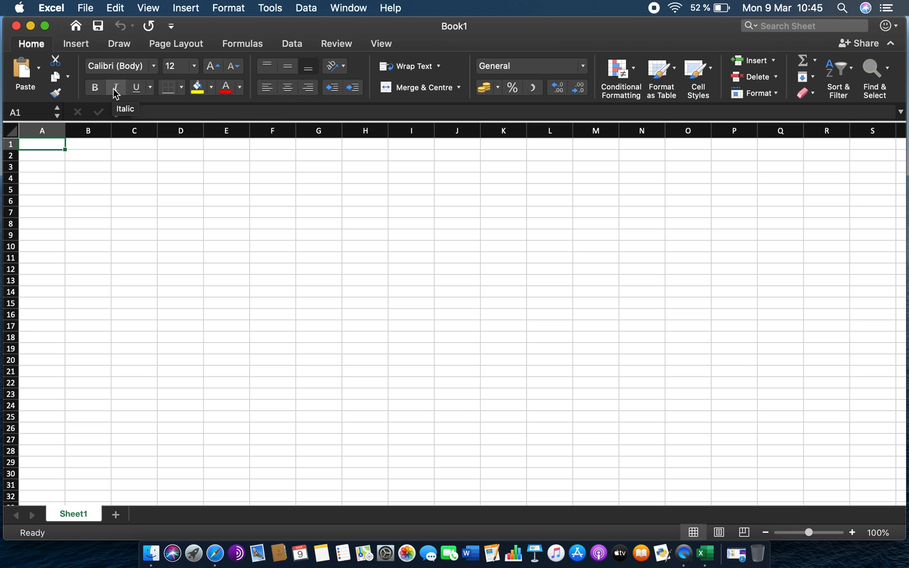
- Examine the underline and border options available for formatting cells
click(150, 87)
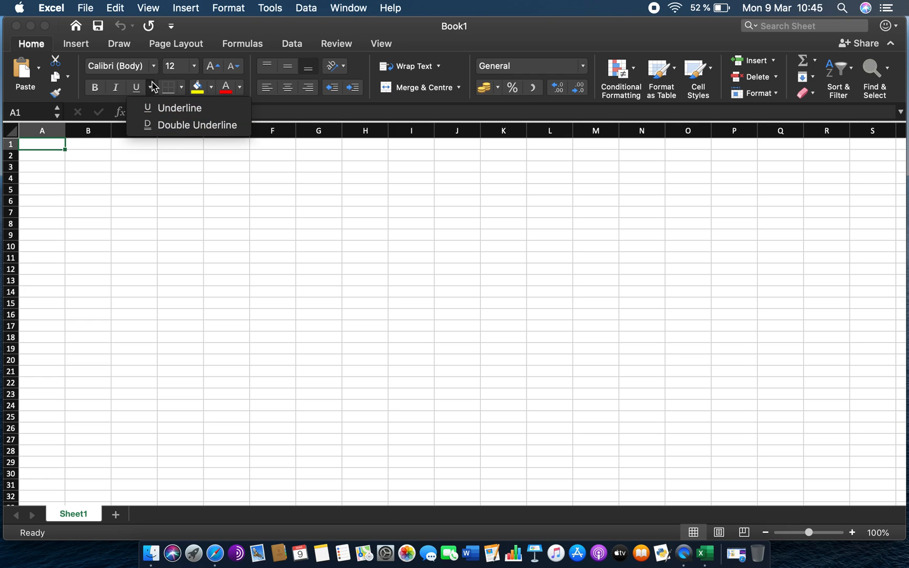
click(152, 87)
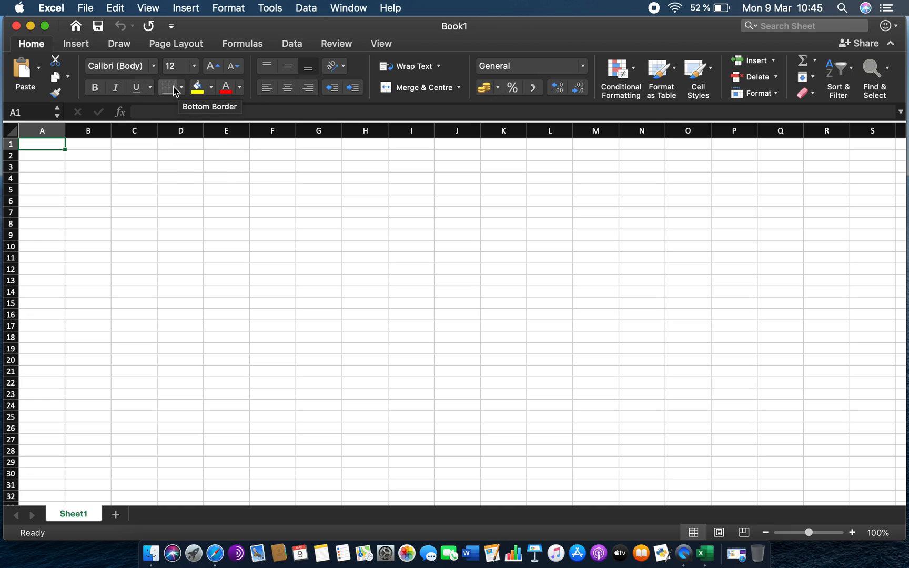
click(182, 89)
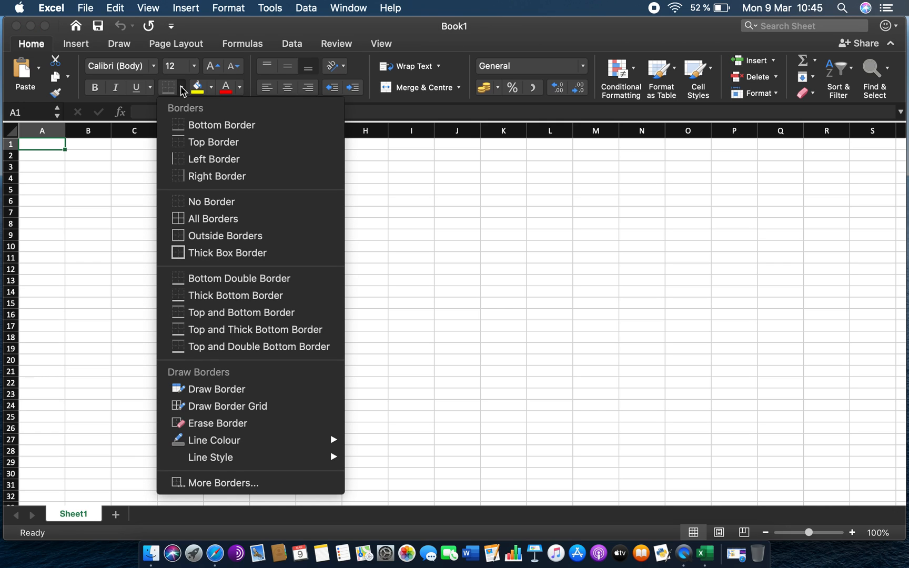
click(181, 89)
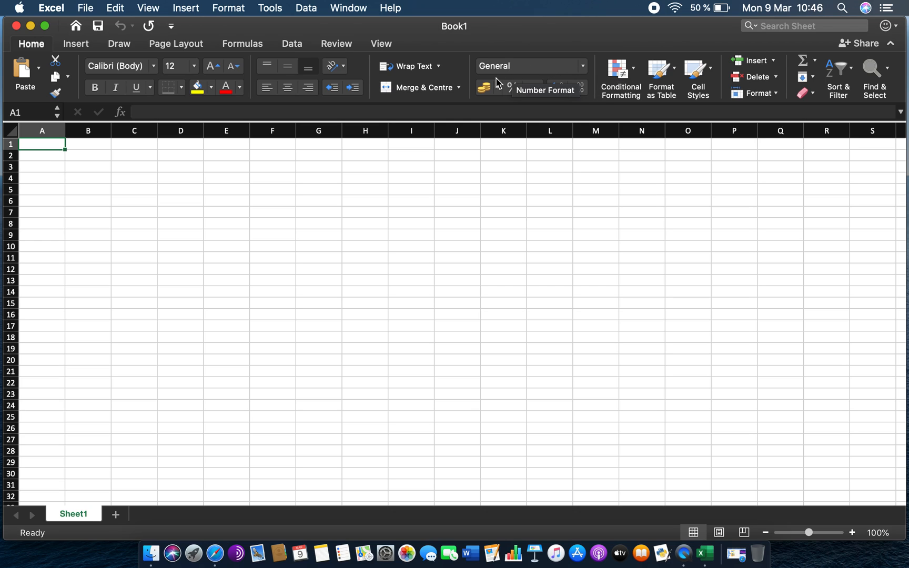
click(134, 166)
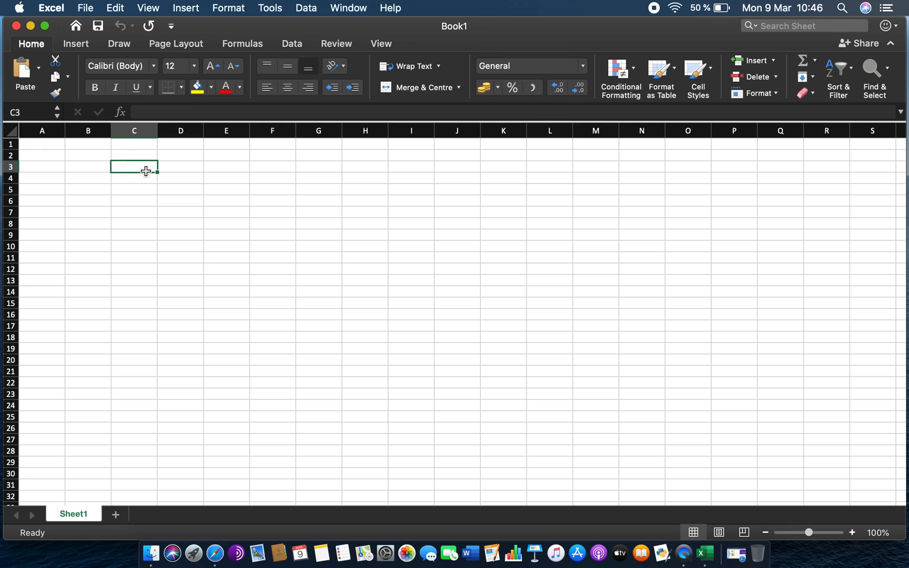
click(237, 221)
click(58, 154)
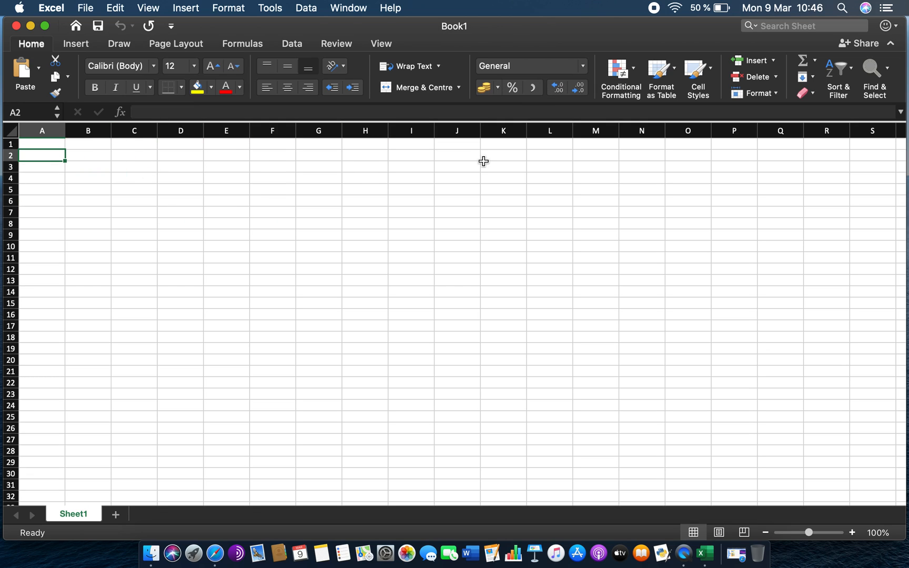
- Examine the number format, conditional formatting, AutoSum and Sort & Filter menus
click(583, 67)
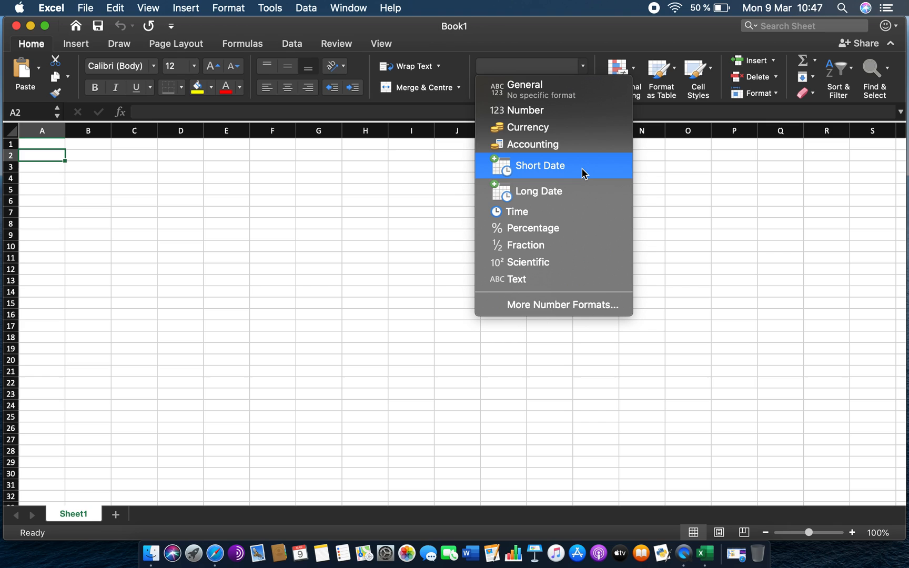
click(584, 68)
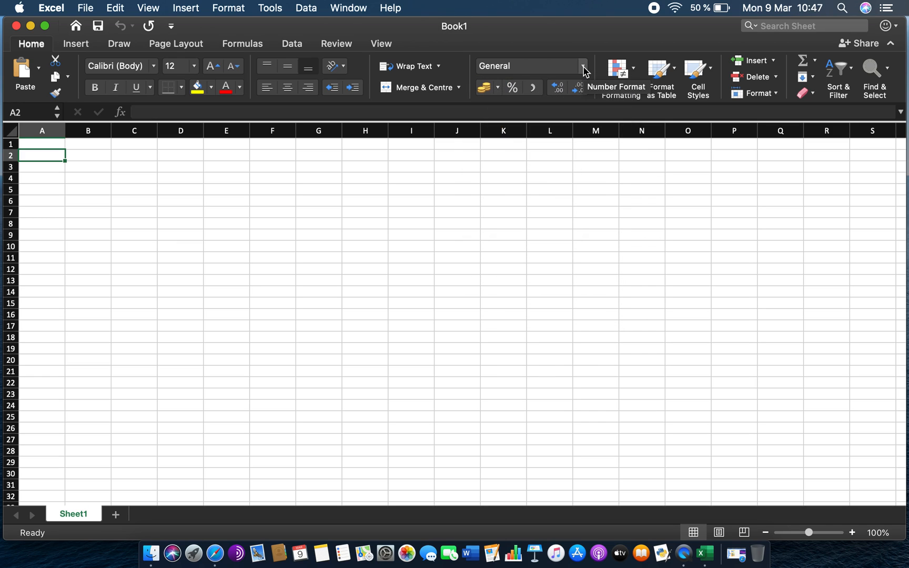
click(634, 68)
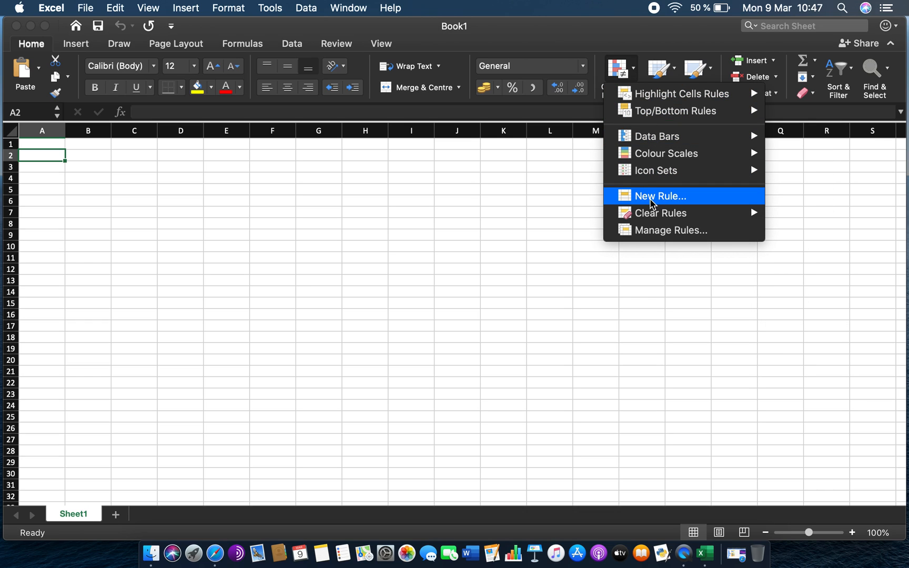
click(635, 71)
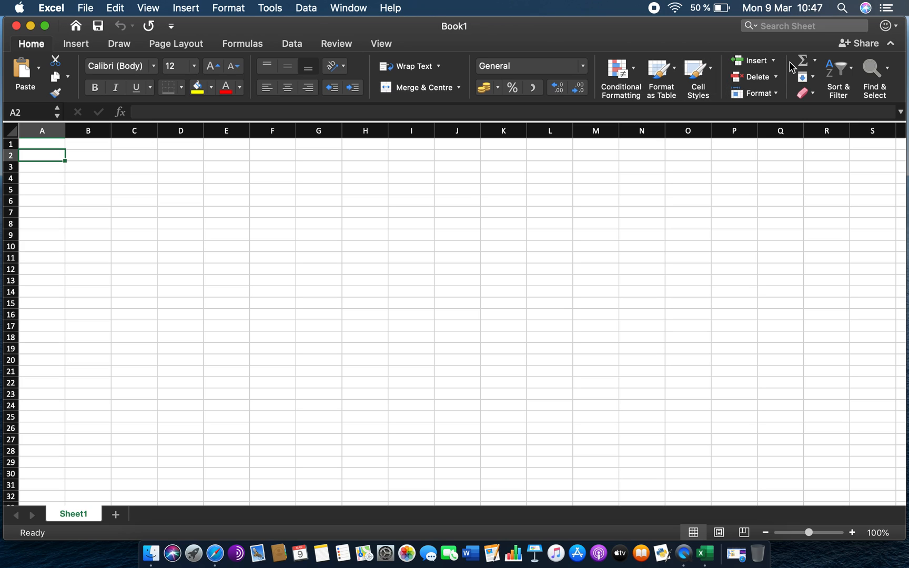
click(819, 66)
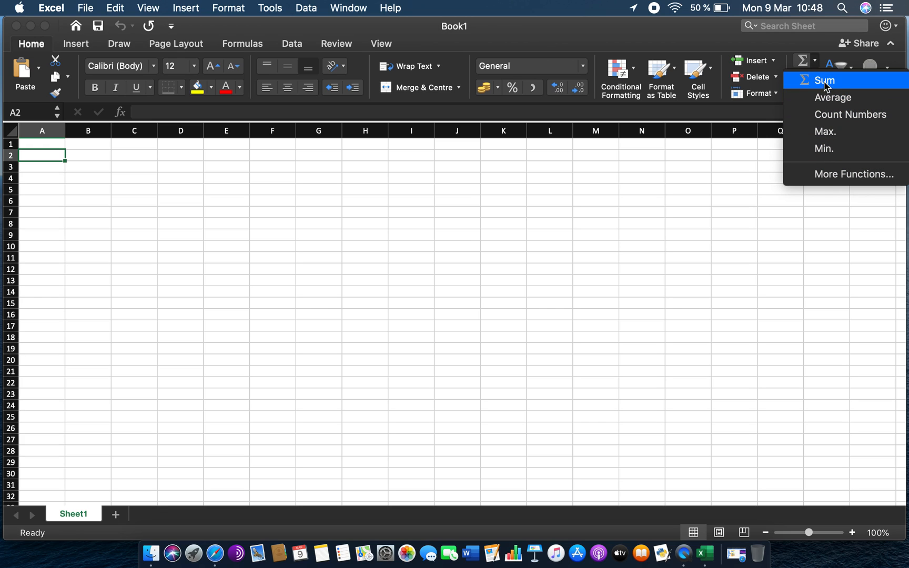
click(816, 63)
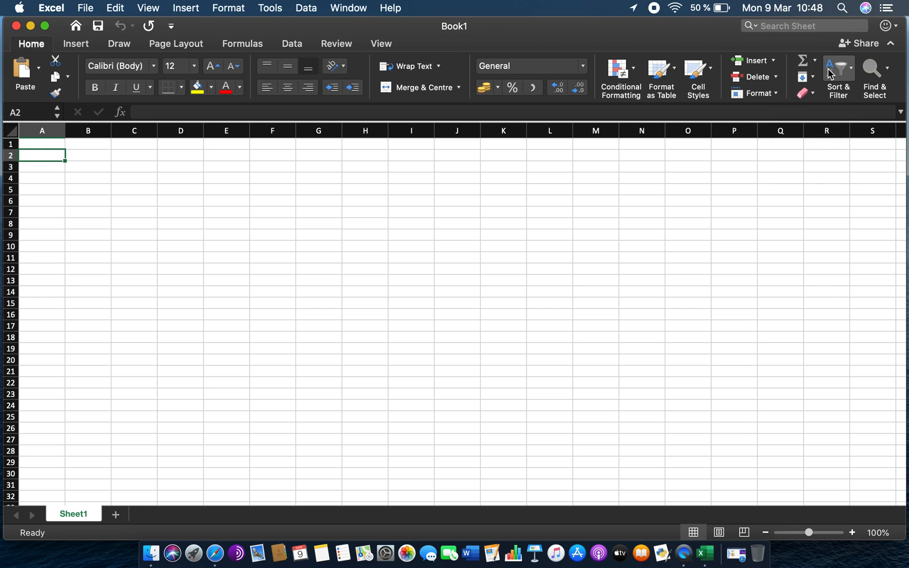
click(851, 80)
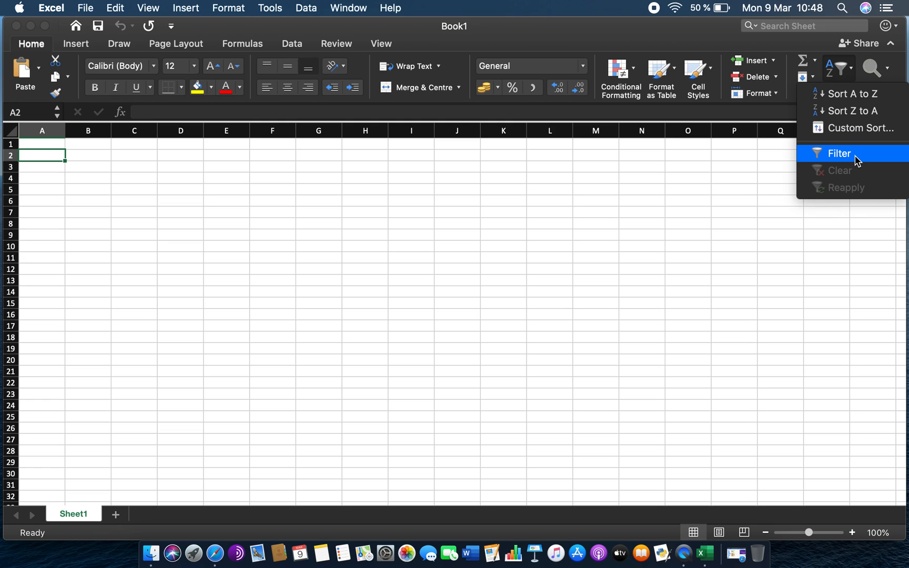
click(853, 66)
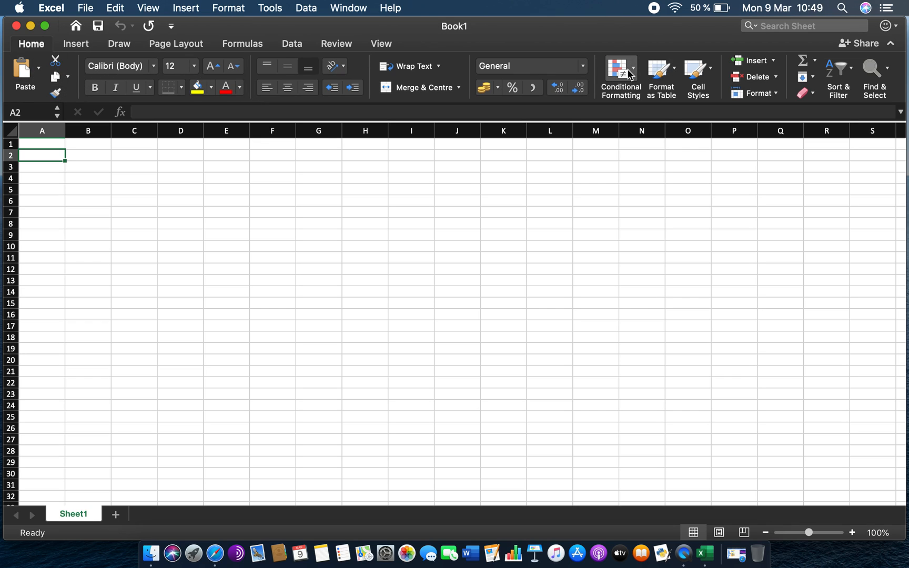
- Check the cell reference shown in the Name Box while selecting different cells
click(33, 112)
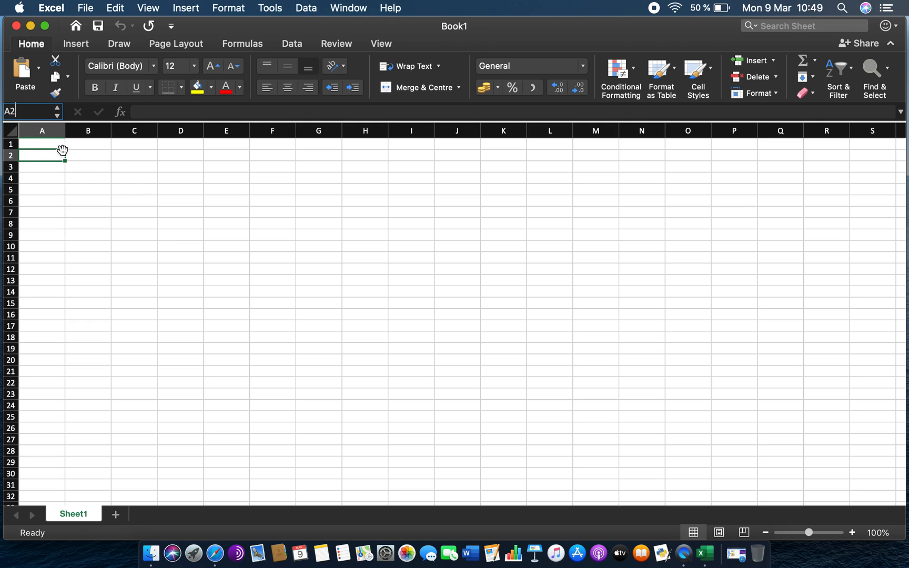
click(57, 148)
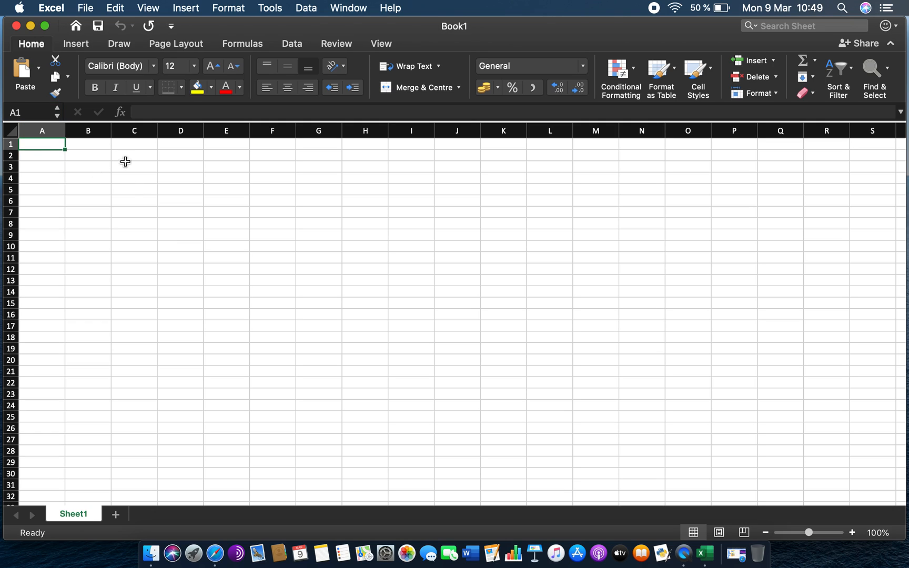
click(151, 177)
click(282, 250)
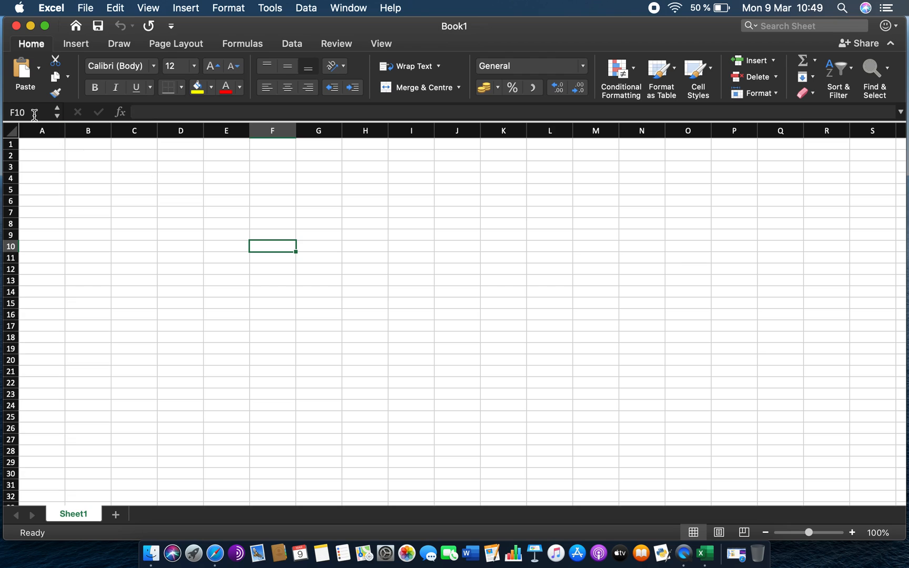
- Name cell A1 as Title using the Name Box
click(56, 146)
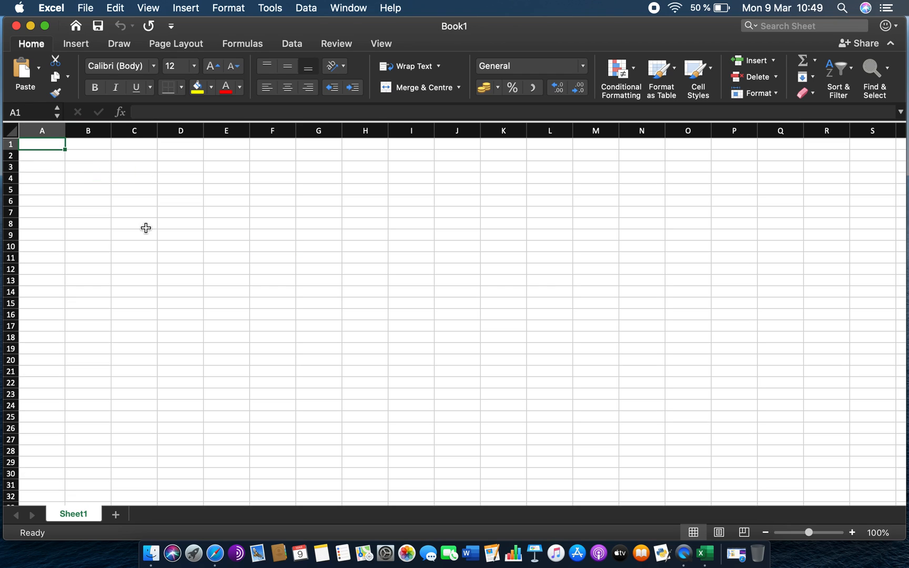
click(31, 112)
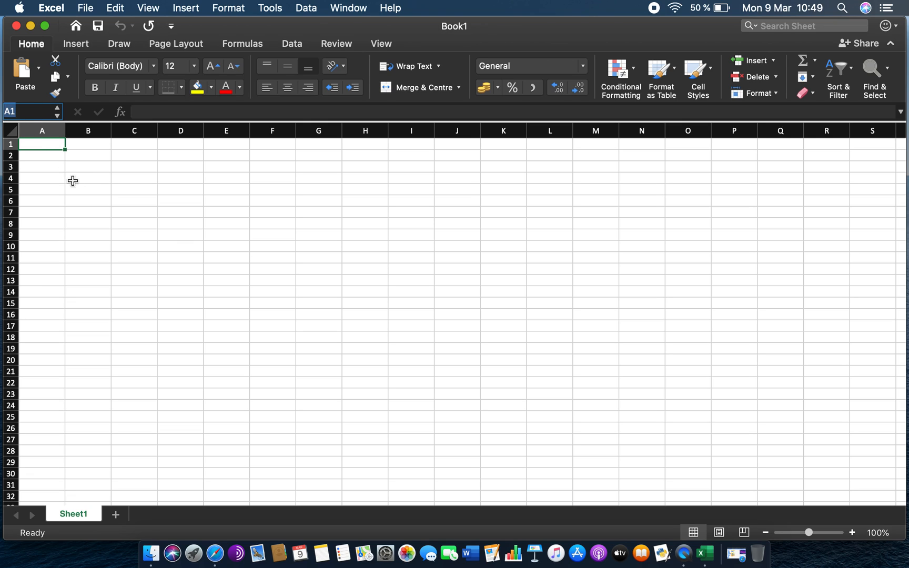
text(Title)
key(Return)
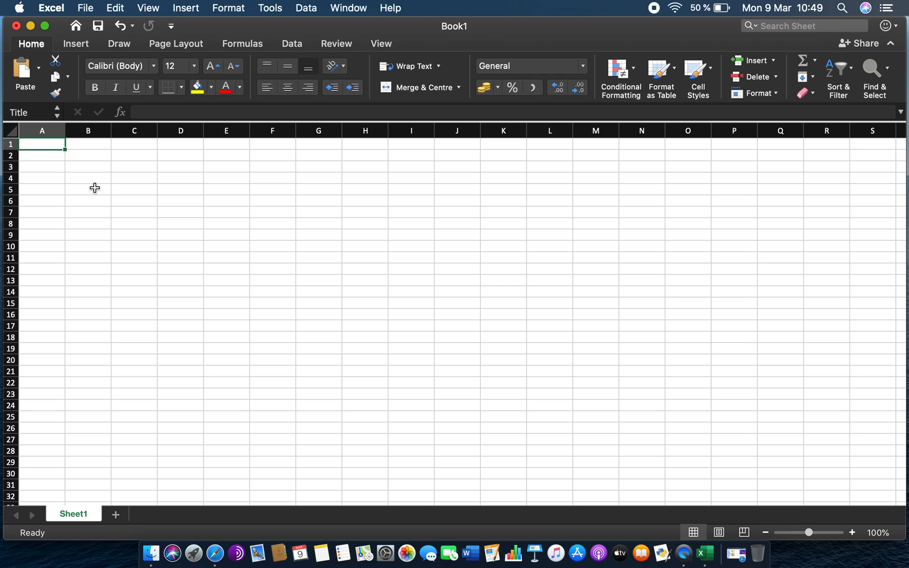
- Jump to the Title cell from the Name Box list and compare references of other selected cells
click(175, 269)
click(49, 147)
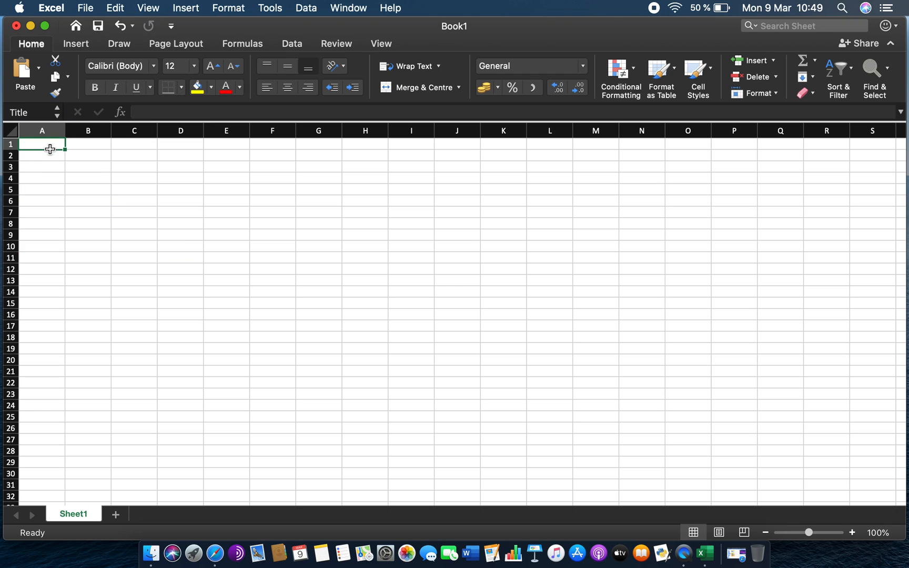
click(34, 112)
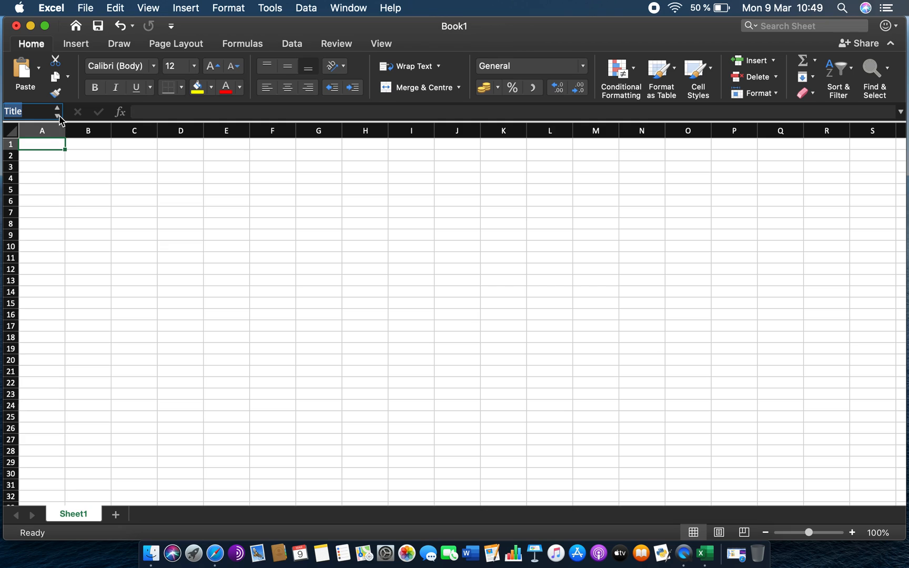
click(58, 116)
click(71, 161)
click(98, 146)
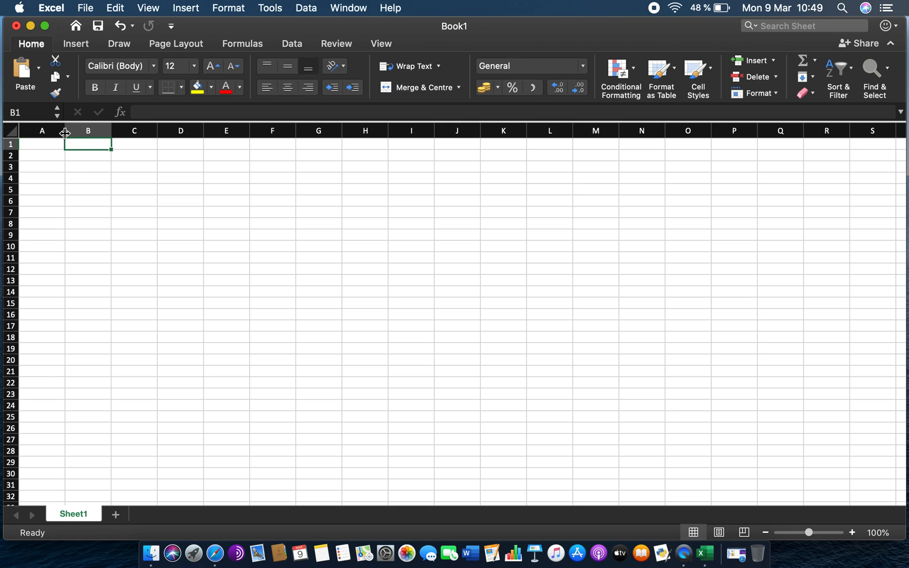
click(51, 156)
click(105, 191)
click(90, 279)
click(170, 255)
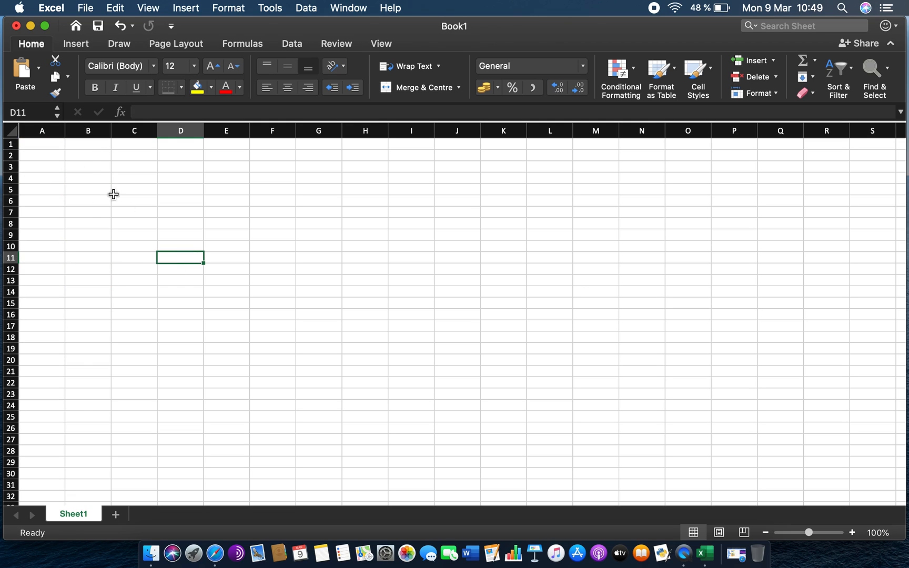
click(51, 147)
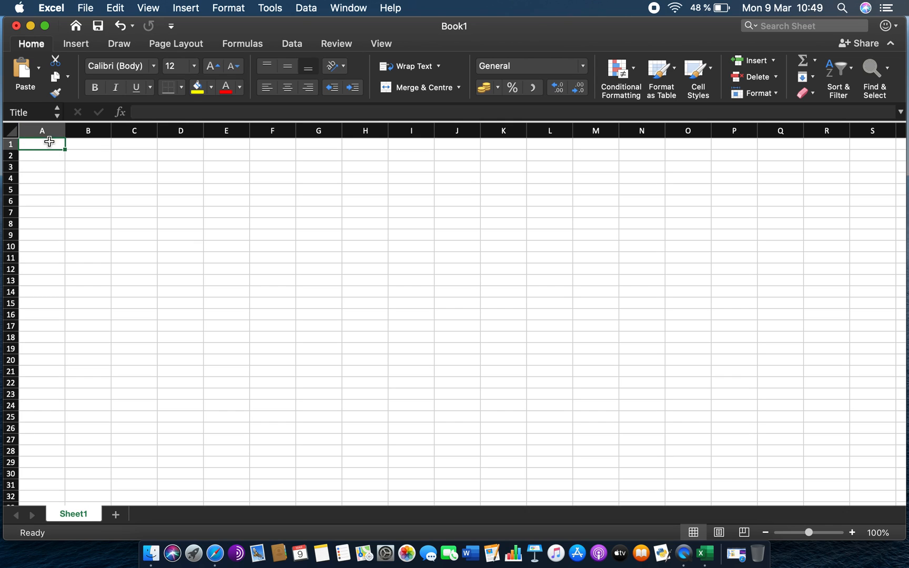
- Select the range A1:C13 and inspect the formula bar for the Title cell
drag(45, 147, 149, 280)
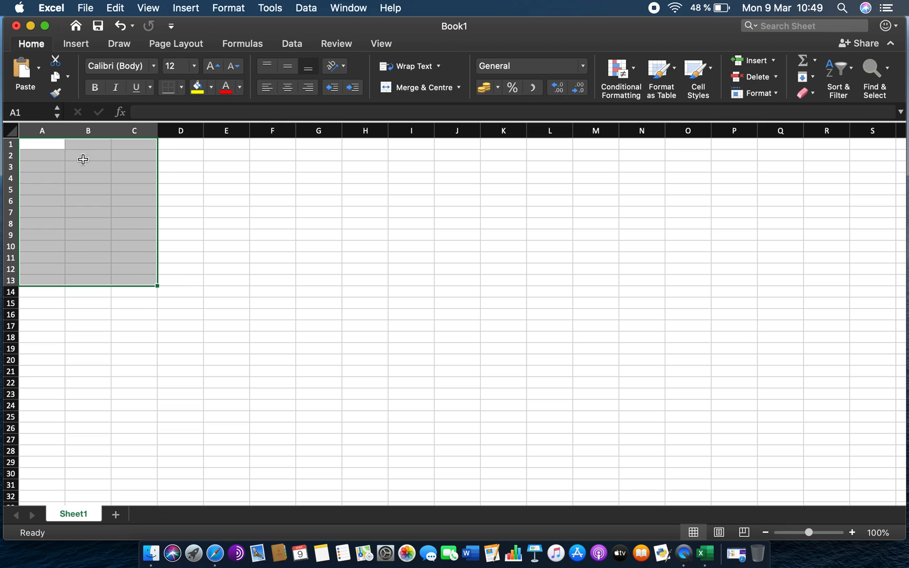
click(237, 239)
click(45, 143)
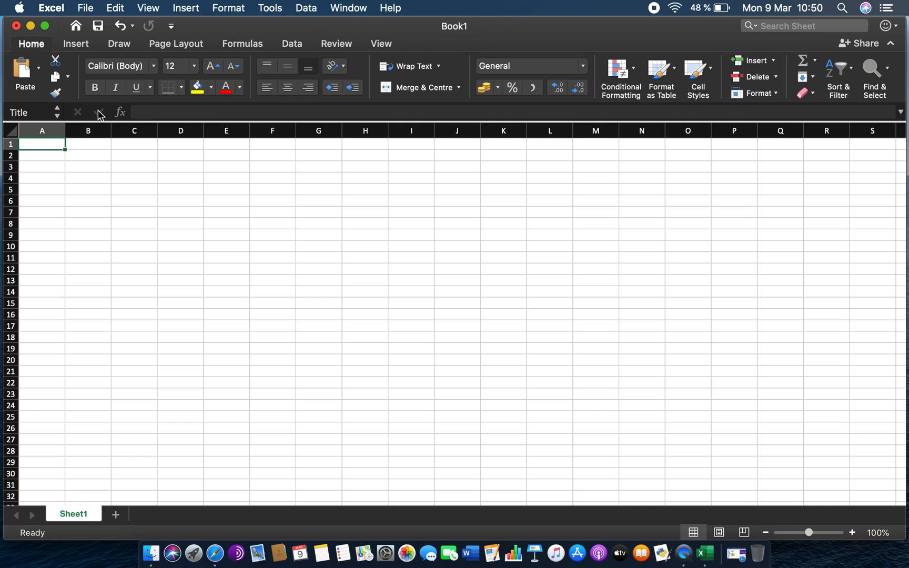
click(145, 112)
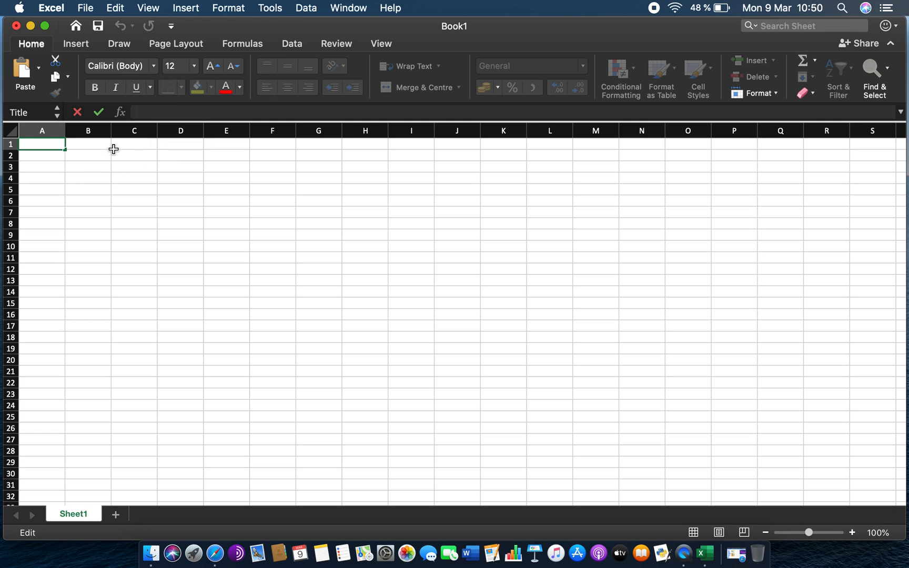
- Enter 15 in cell B1
click(97, 145)
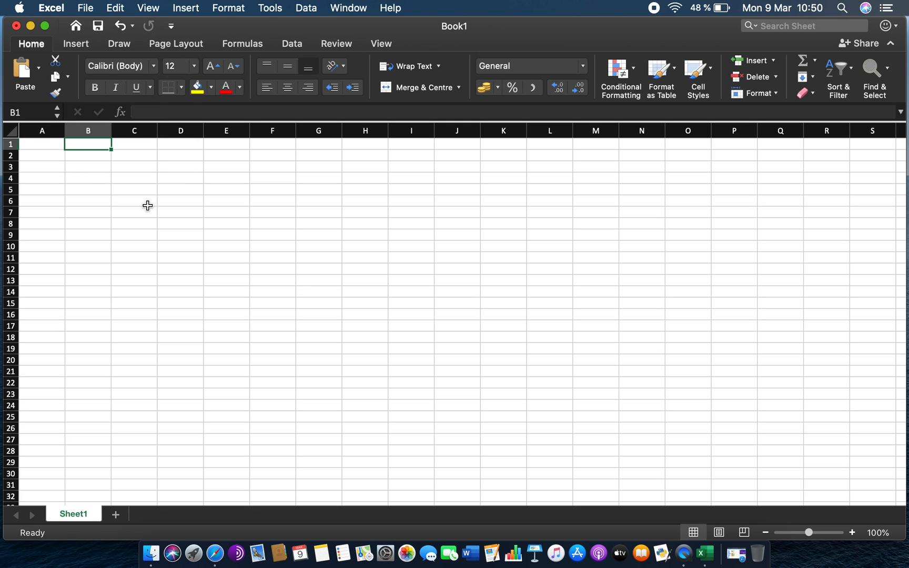
text(15)
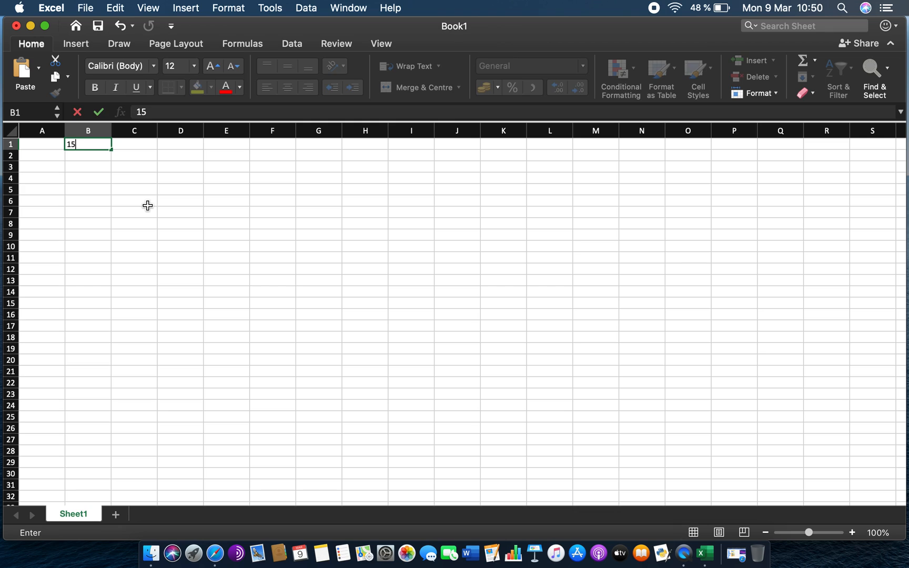
key(Return)
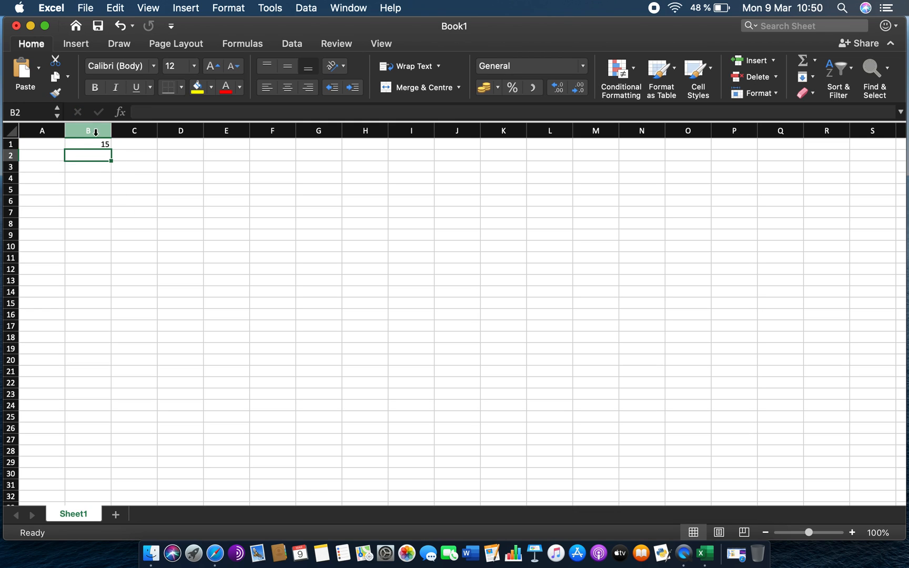
click(90, 144)
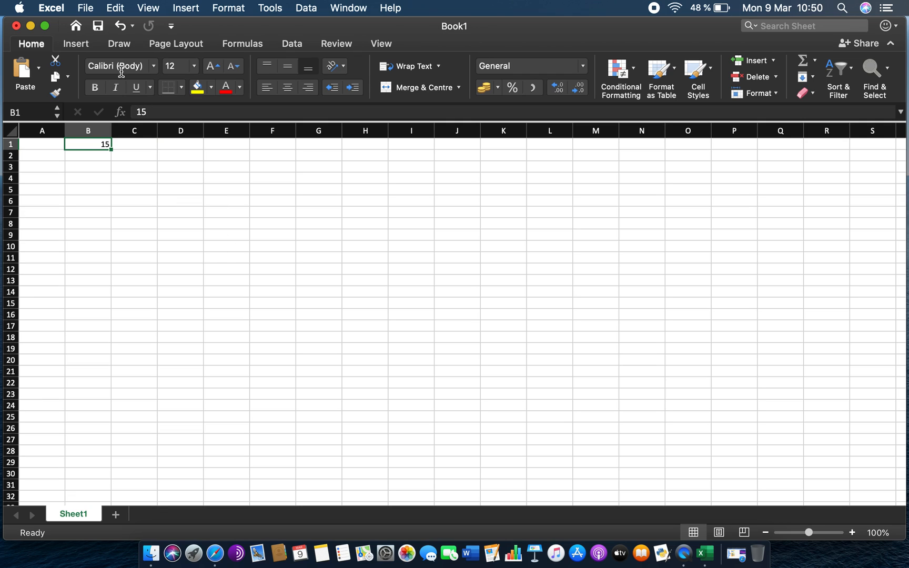
- Enter 4 in cell C1
click(155, 114)
click(153, 143)
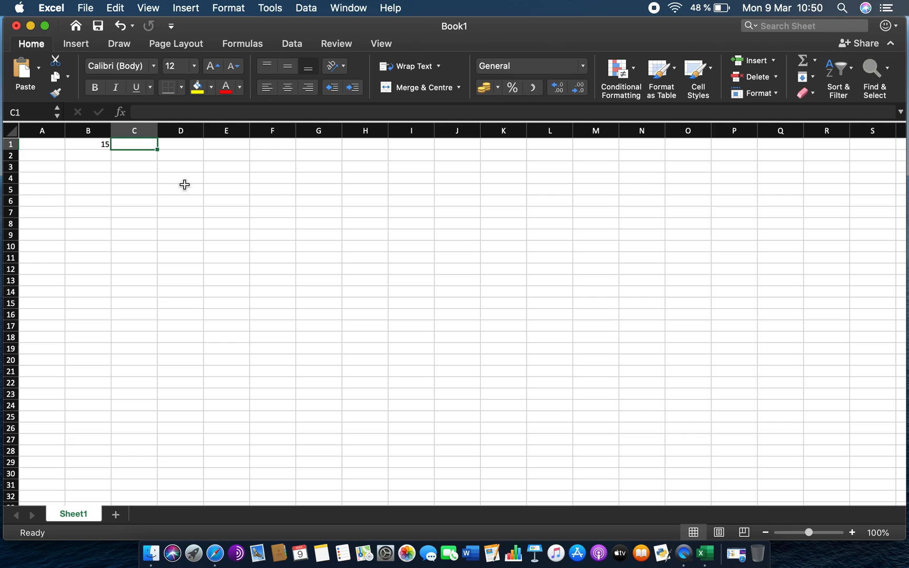
text(4)
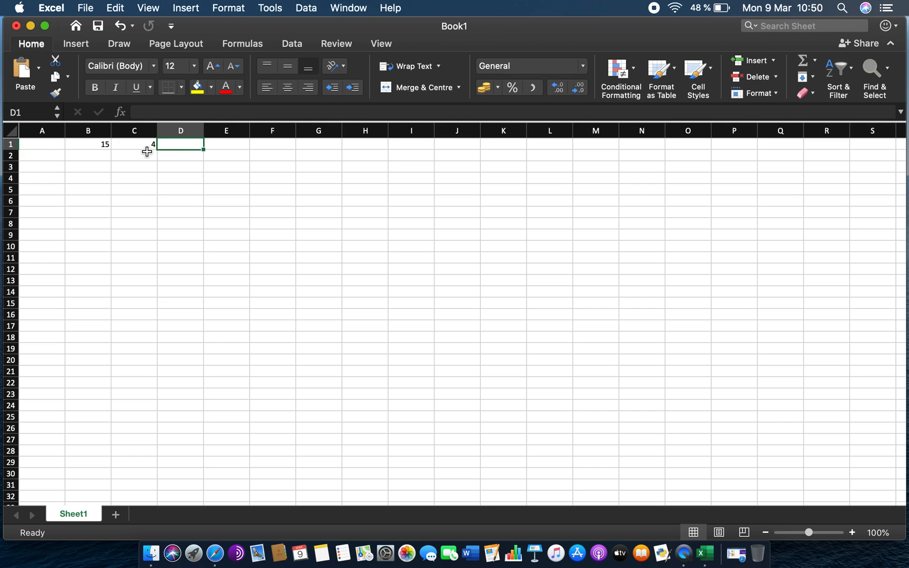
- Enter the formula =B1+C1 in cell D1 by picking cells B1 and C1
key(Return)
click(107, 148)
click(152, 148)
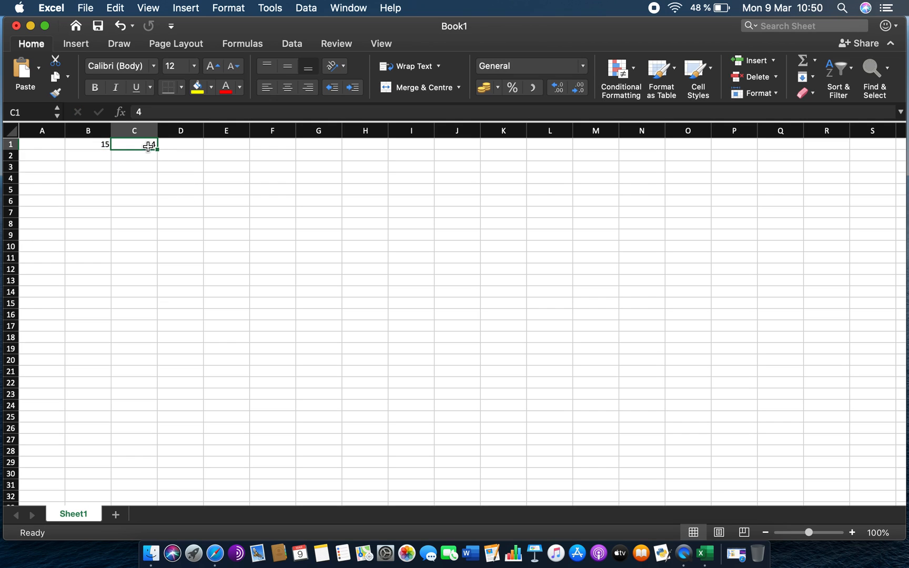
click(191, 141)
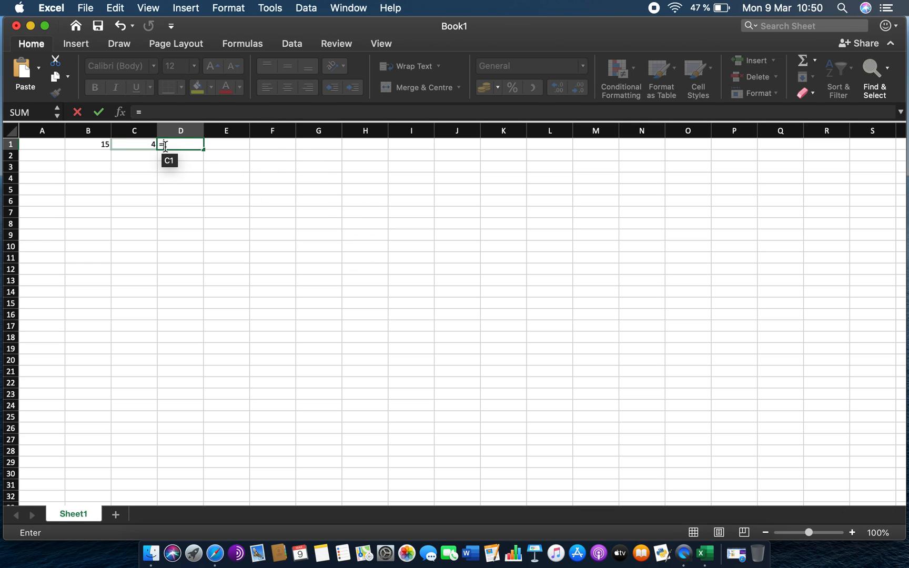
click(100, 144)
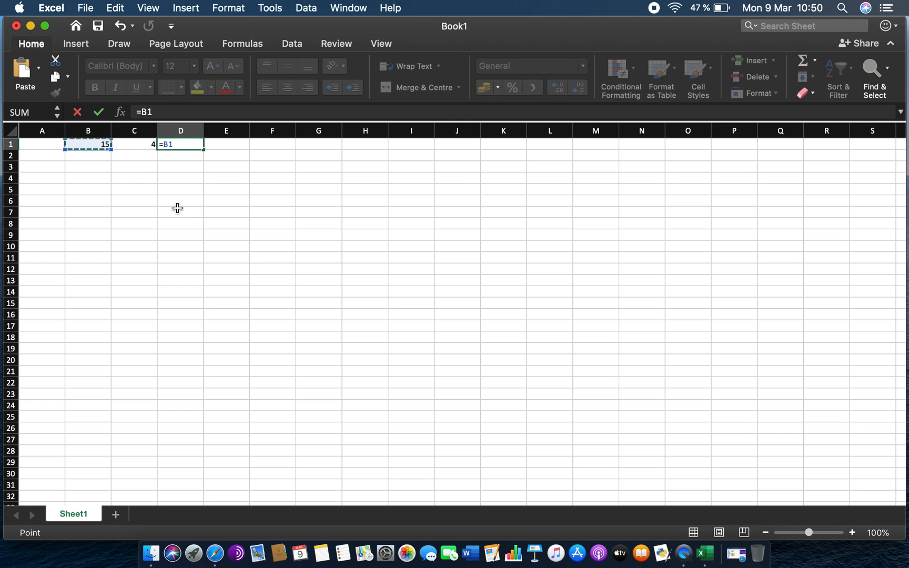
text(+)
click(143, 143)
key(Return)
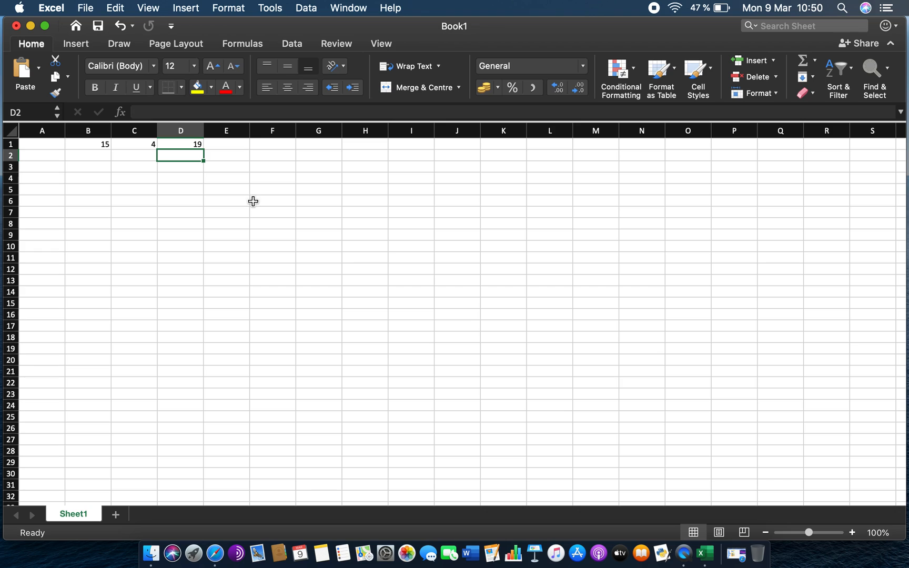
- Open the D1 formula for editing to inspect its highlighted cell references, then leave without changes
click(195, 146)
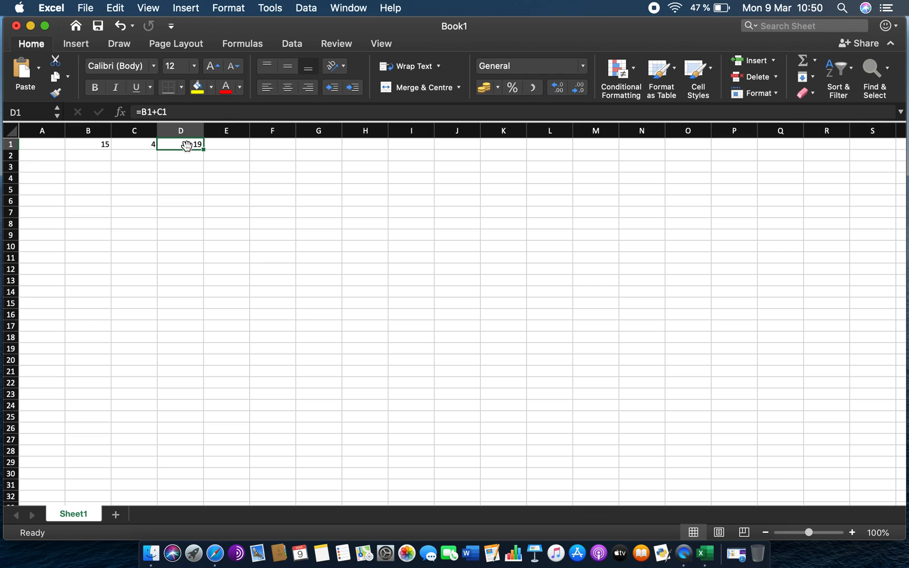
click(173, 112)
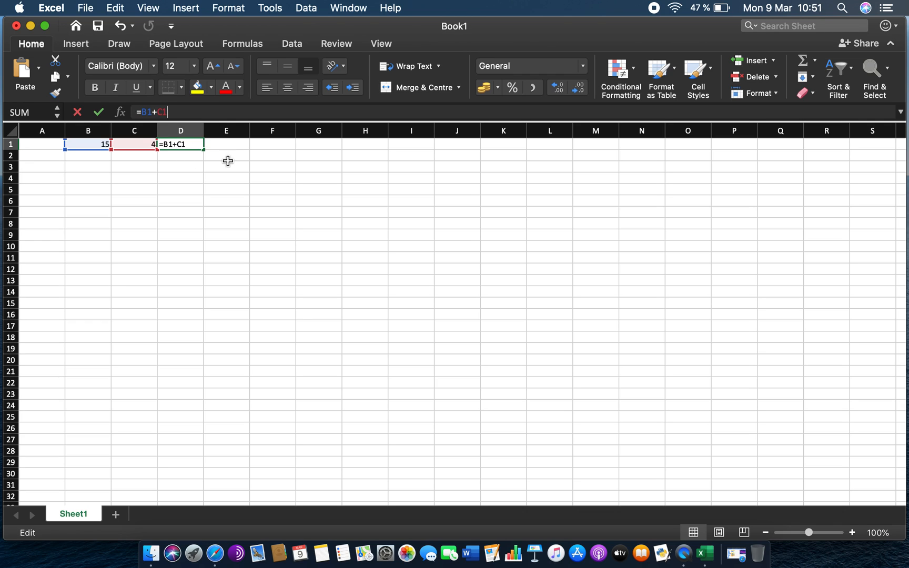
click(208, 178)
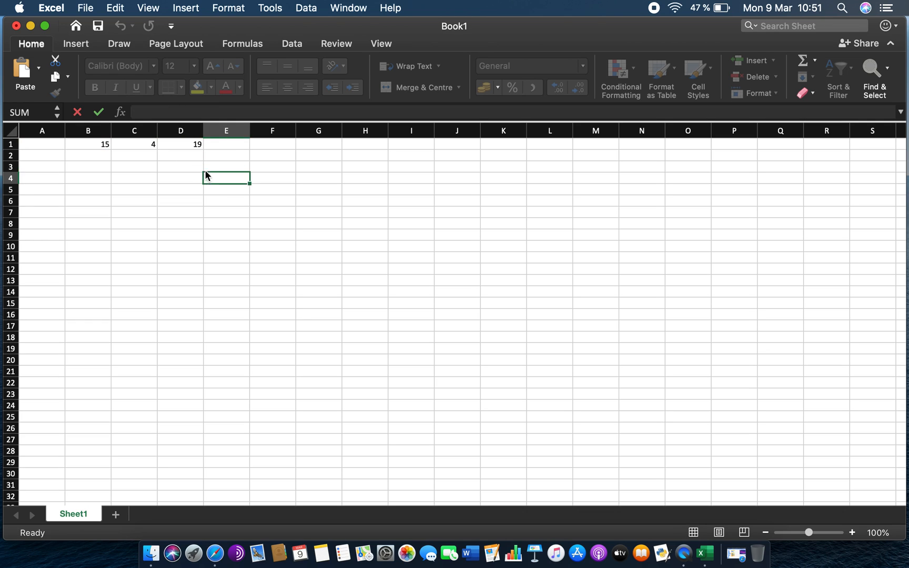
click(190, 144)
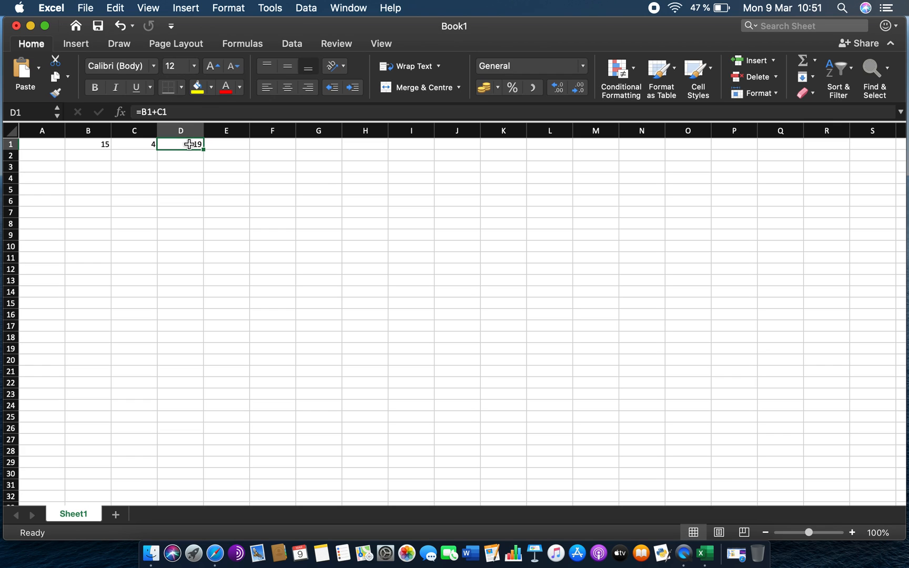
click(187, 112)
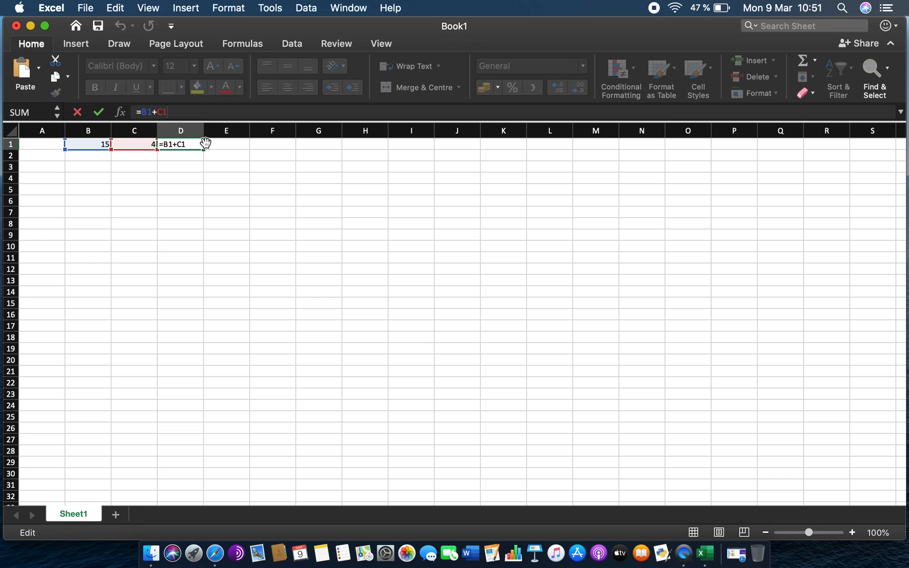
key(Escape)
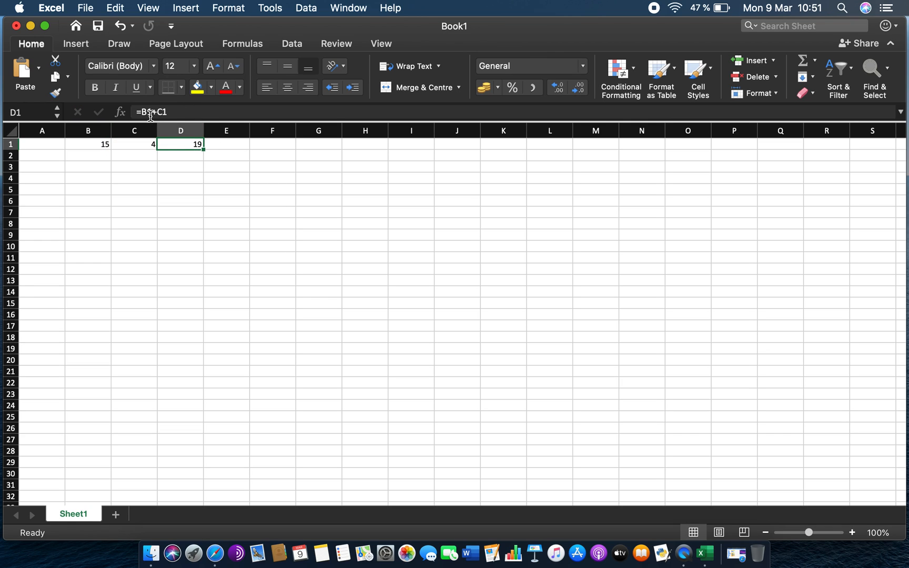
- Select whole columns and scroll sideways across the sheet to explore the column headers, then return to A1
click(208, 180)
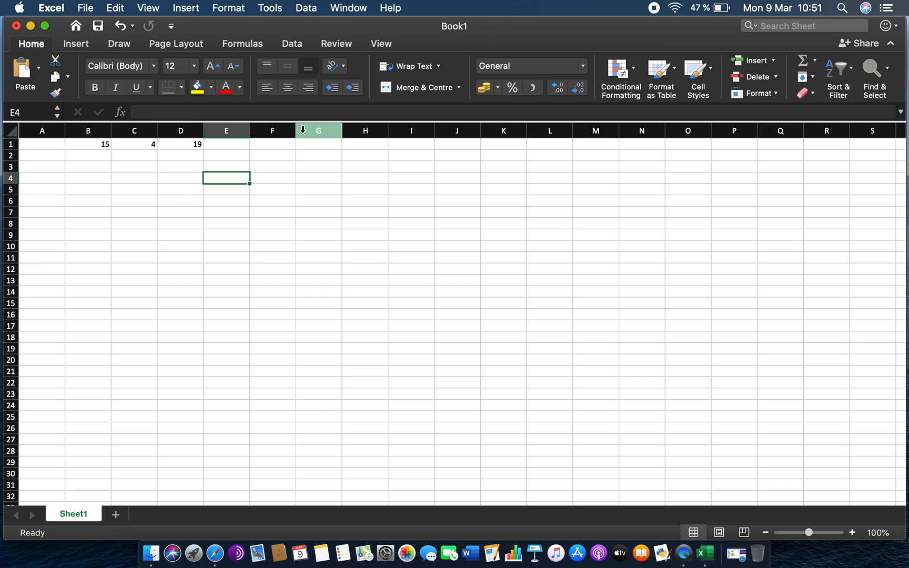
click(94, 129)
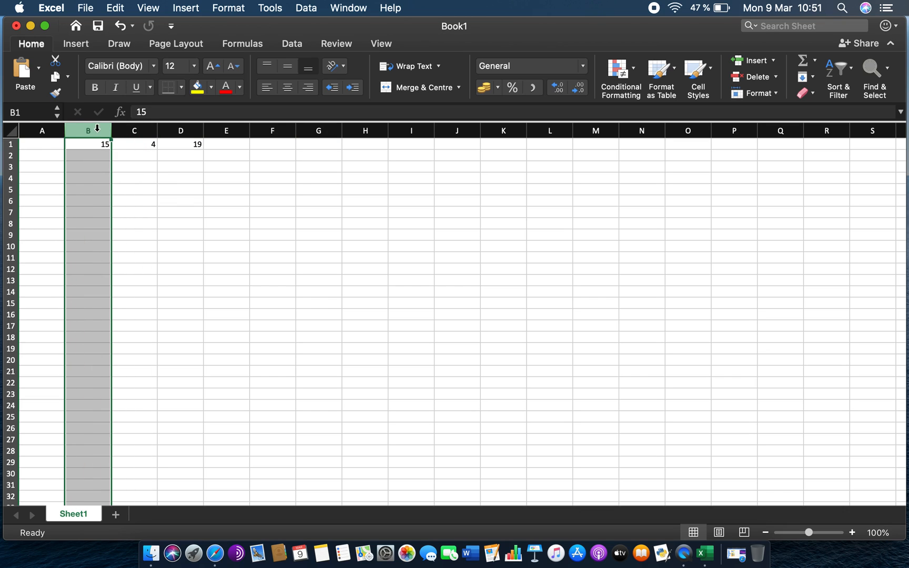
click(136, 130)
click(188, 127)
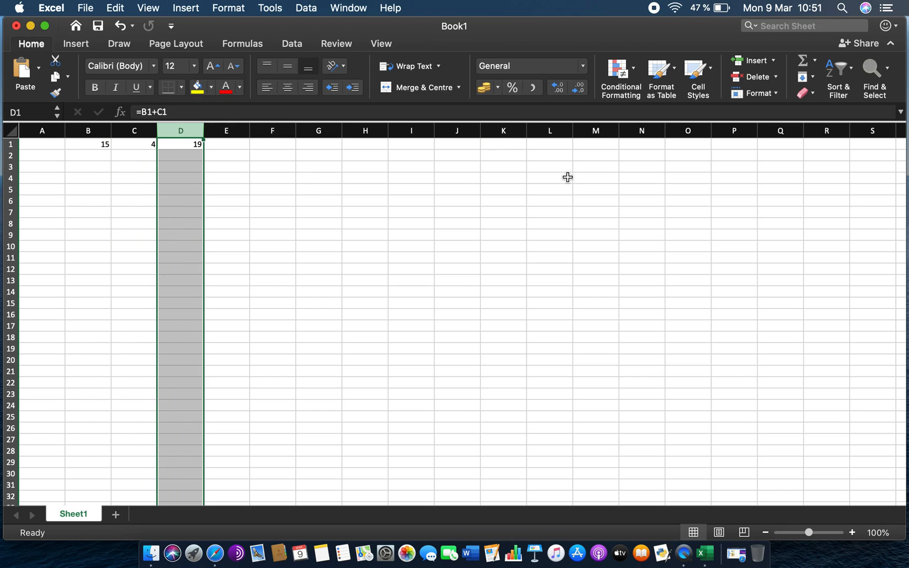
scroll(568, 178, right, 10)
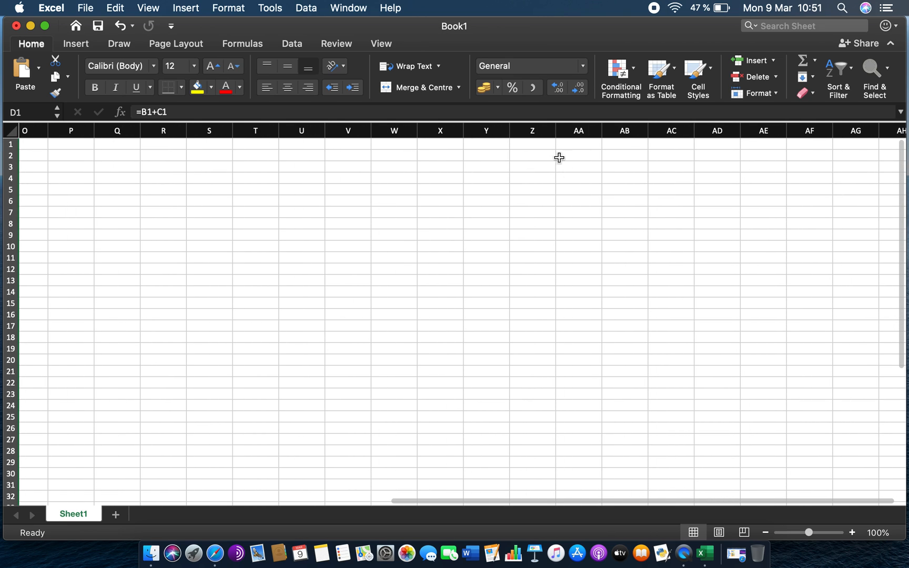
click(579, 128)
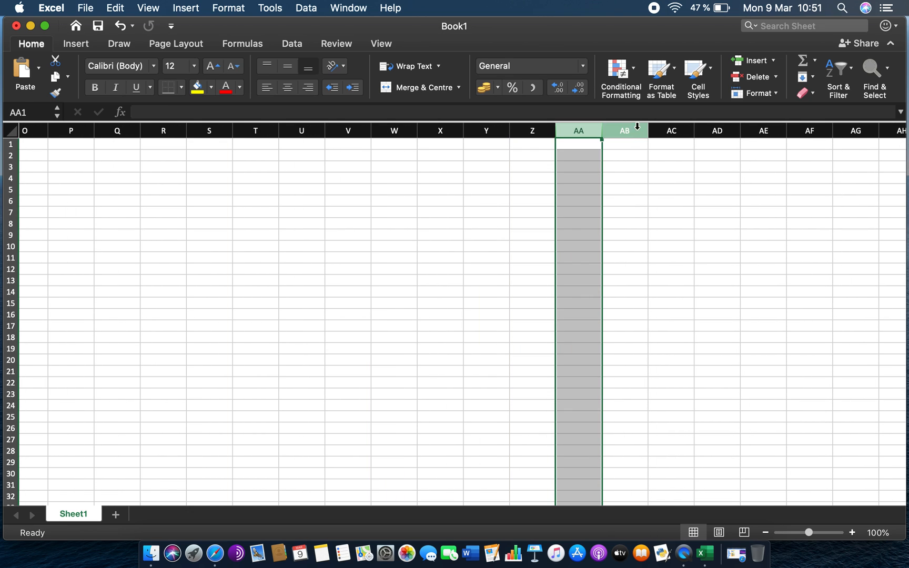
scroll(721, 187, right, 20)
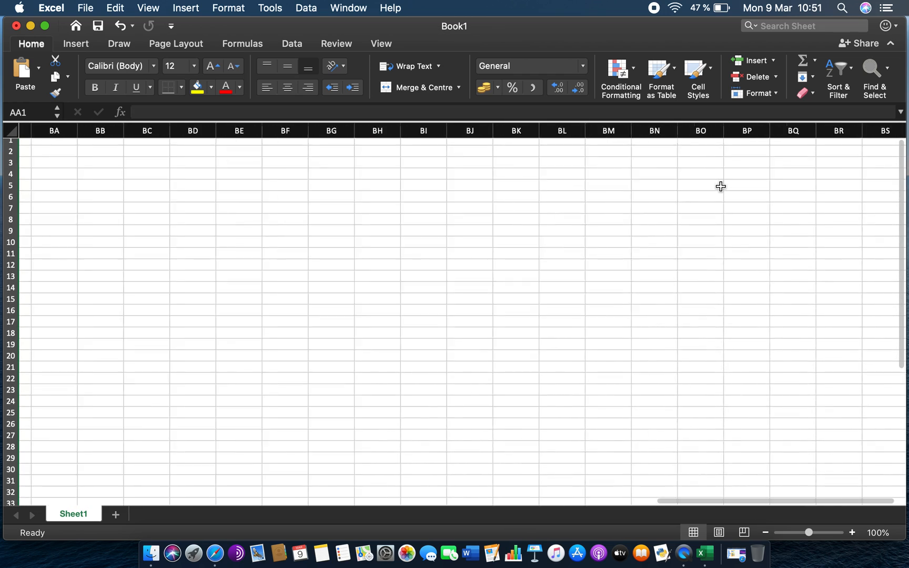
scroll(721, 186, right, 15)
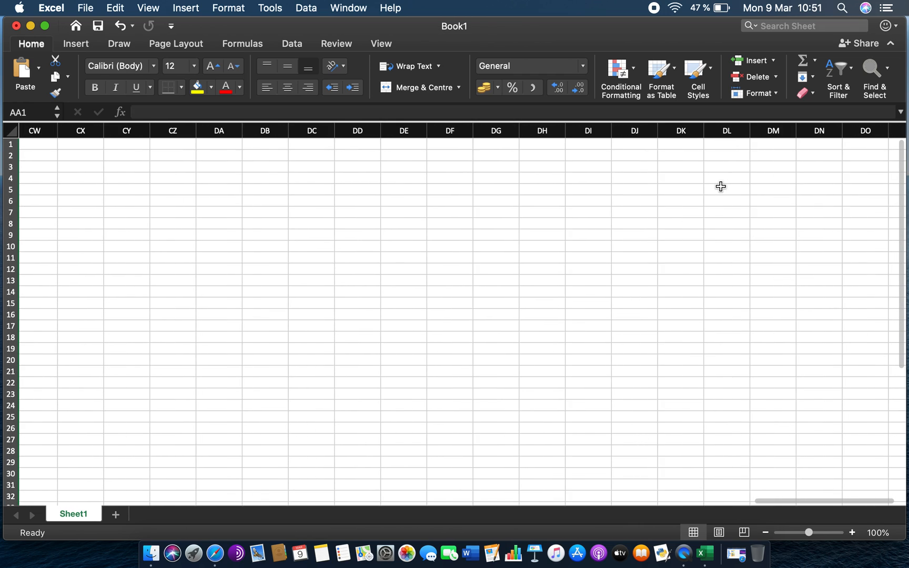
scroll(721, 186, left, 20)
scroll(720, 186, left, 20)
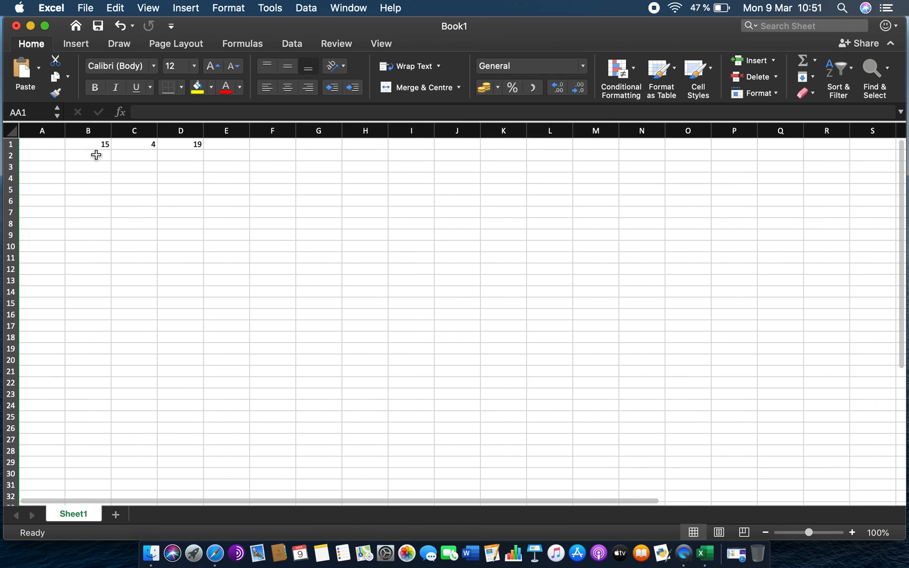
click(43, 149)
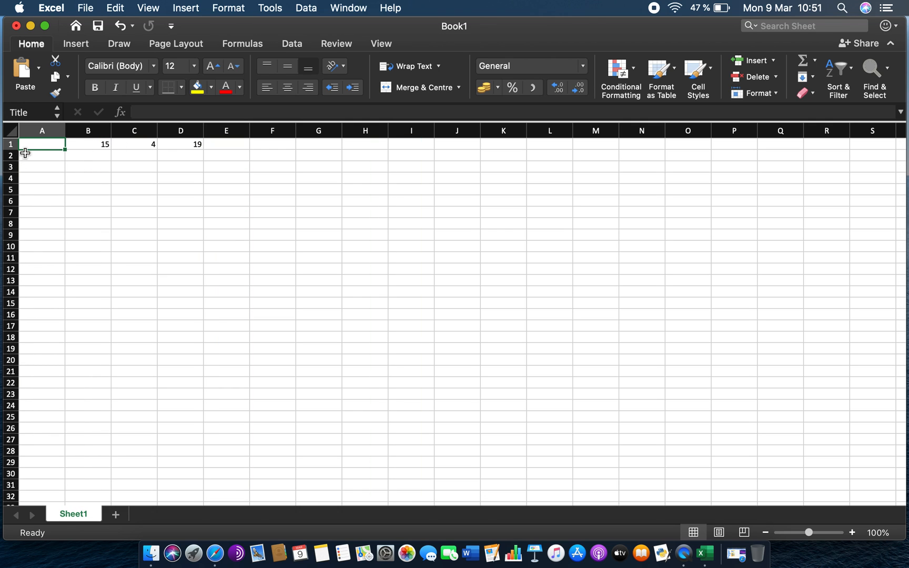
- Scroll down through the rows and back up to the top of the sheet
scroll(77, 360, down, 10)
scroll(77, 360, up, 10)
scroll(77, 359, up, 1)
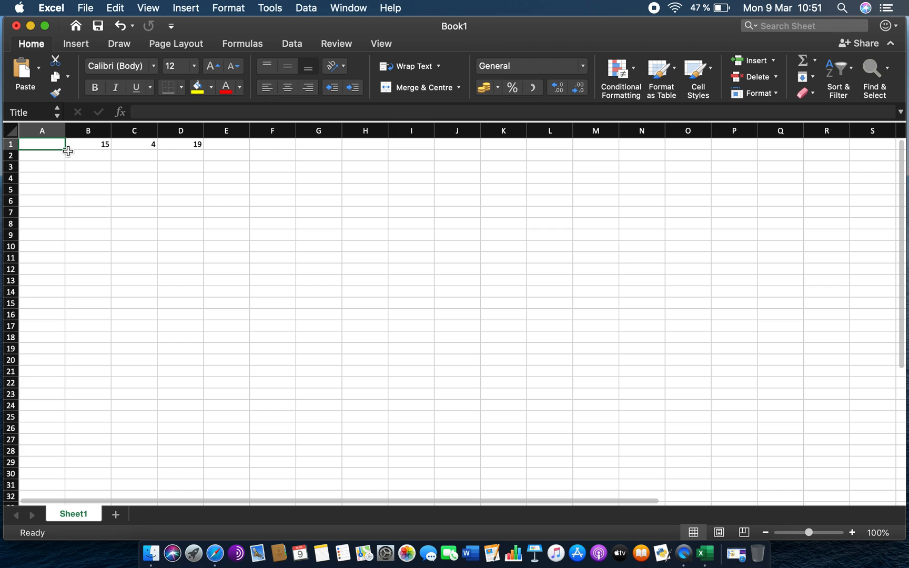
scroll(132, 357, down, 20)
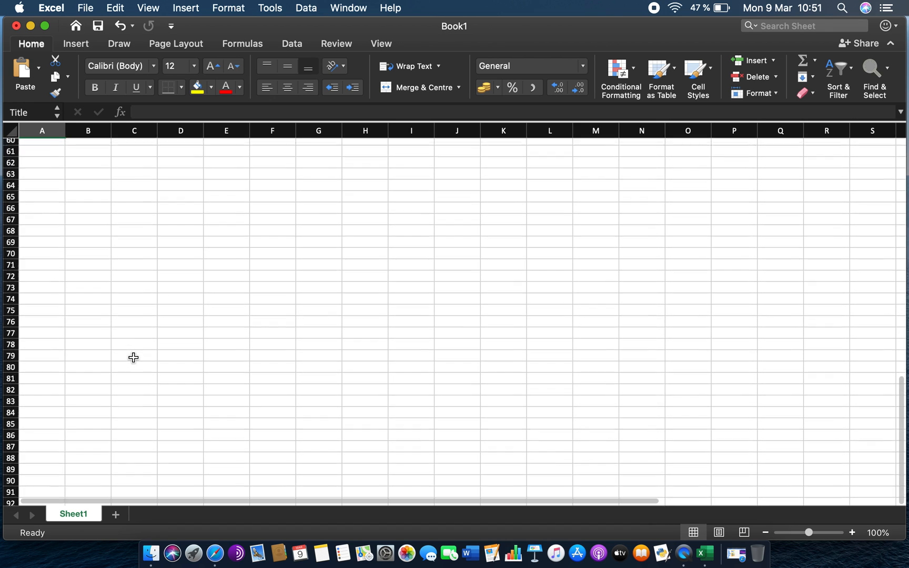
scroll(133, 358, down, 20)
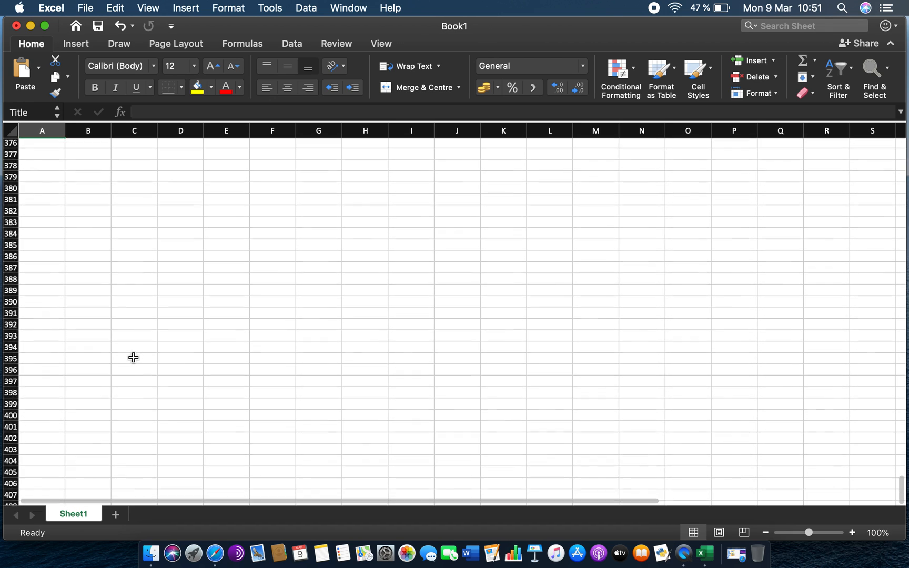
scroll(50, 284, up, 20)
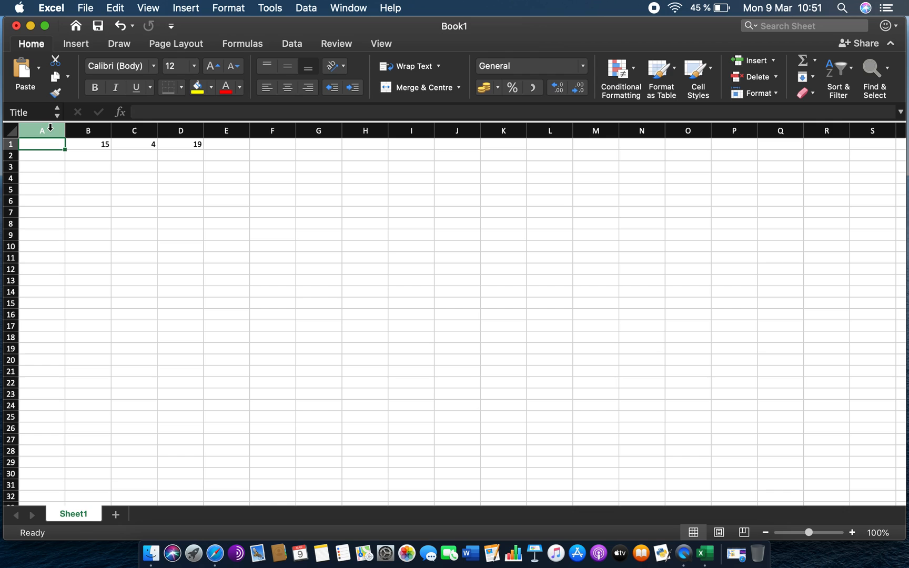
- Select the entire sheet with the select-all corner and deselect it by picking single cells
click(10, 128)
click(67, 184)
click(9, 130)
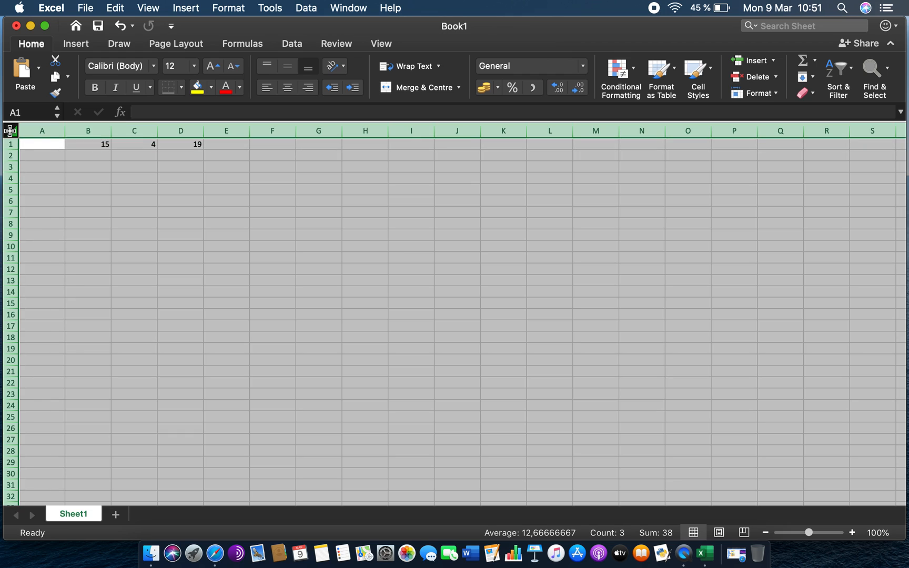
click(40, 154)
click(9, 133)
drag(14, 132, 55, 171)
click(77, 179)
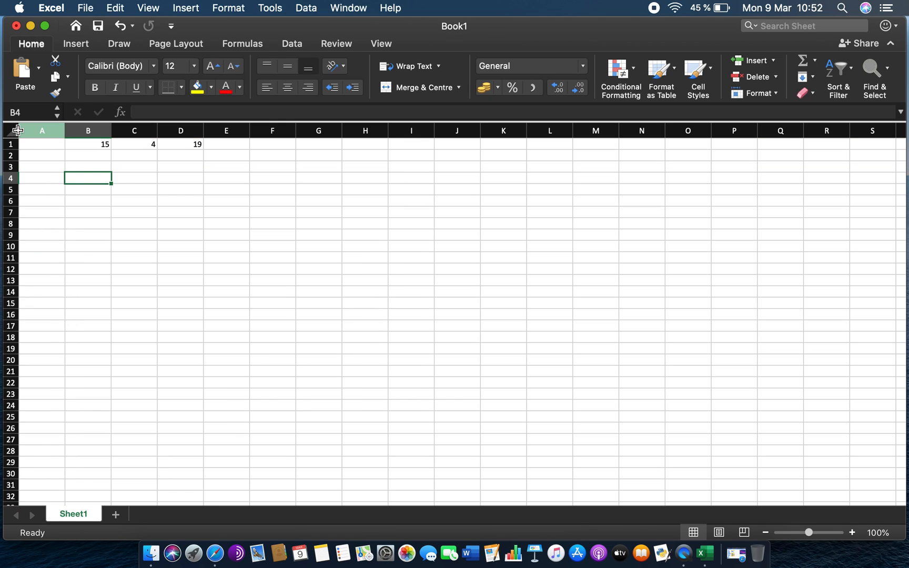
click(16, 129)
click(131, 224)
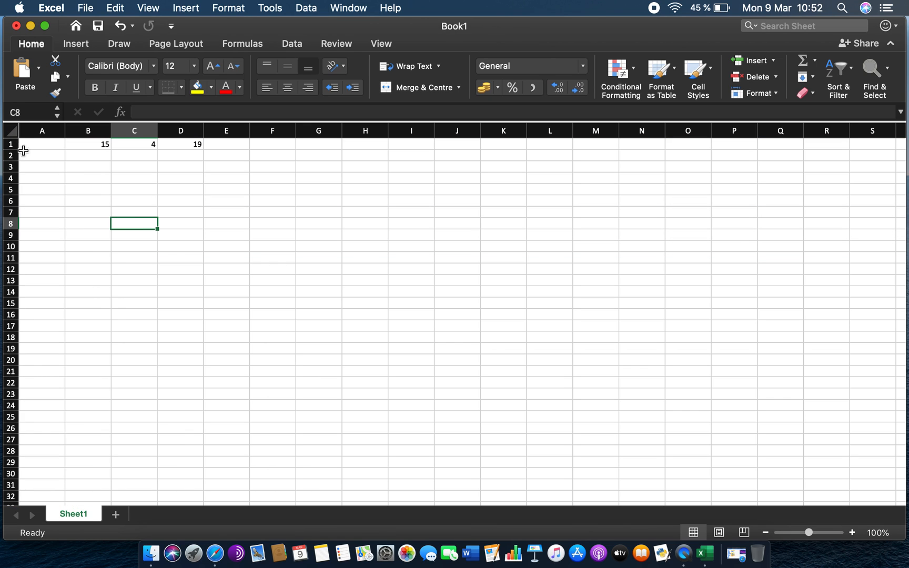
click(10, 131)
click(82, 186)
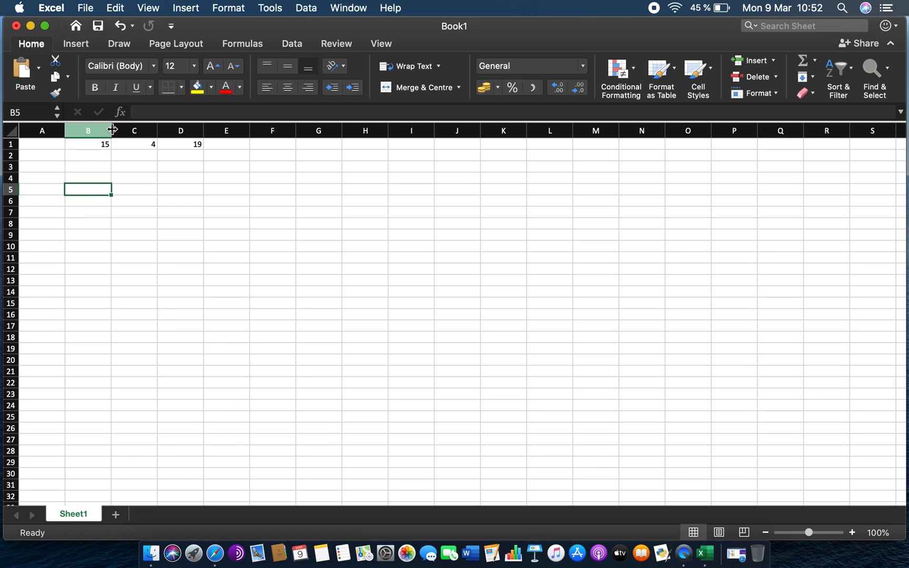
- Resize column B by dragging its border, then autofit columns B and C to their contents
drag(111, 131, 166, 133)
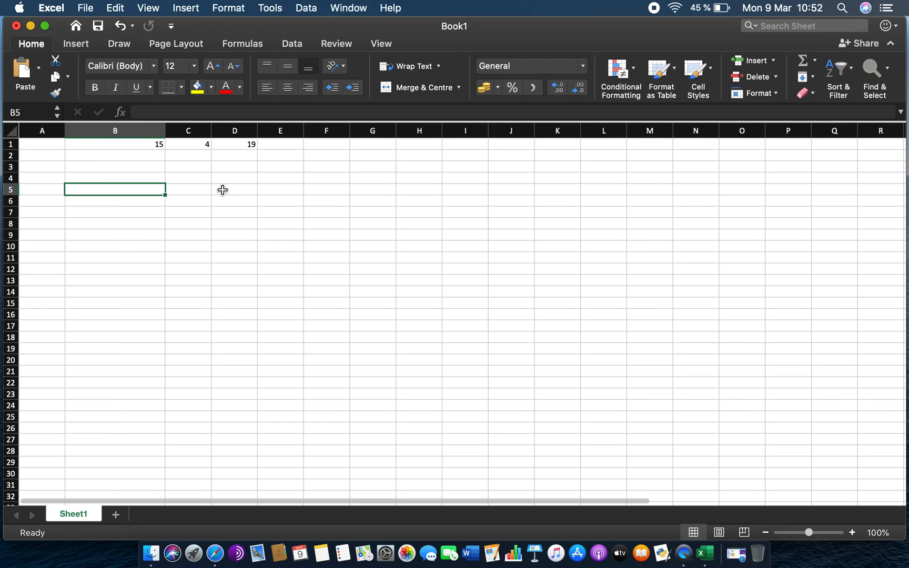
double_click(165, 129)
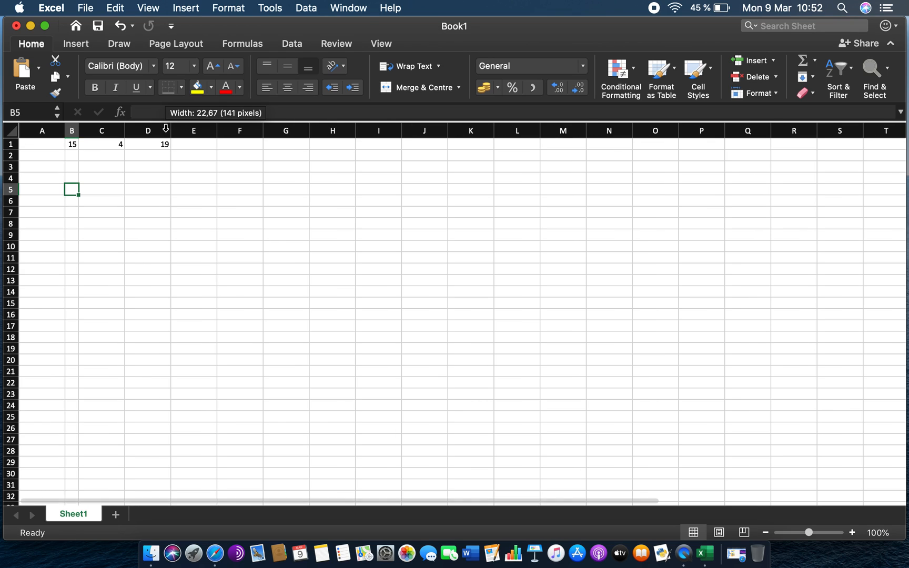
double_click(125, 130)
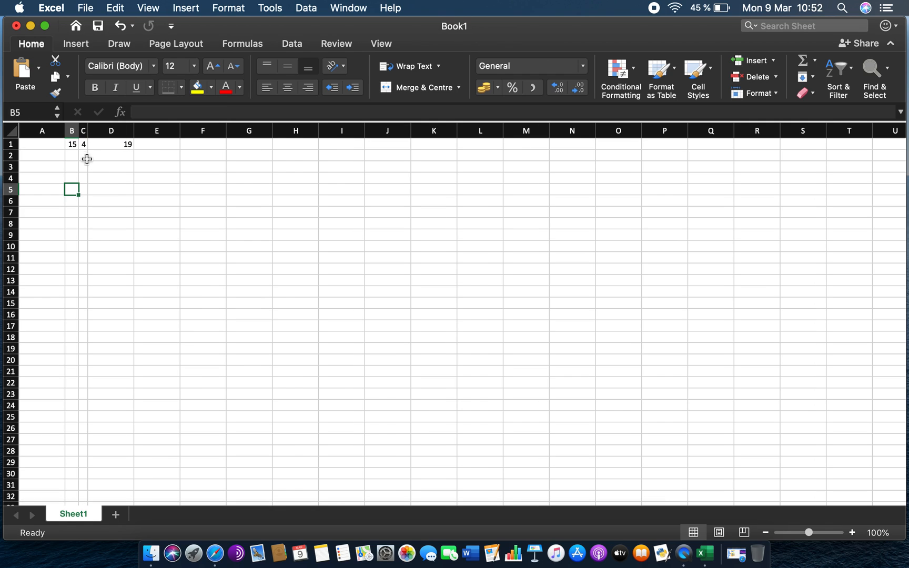
- Enter the text 'Hello my name is' followed by a first name in cell C4
click(84, 177)
text(Hello my name is paul)
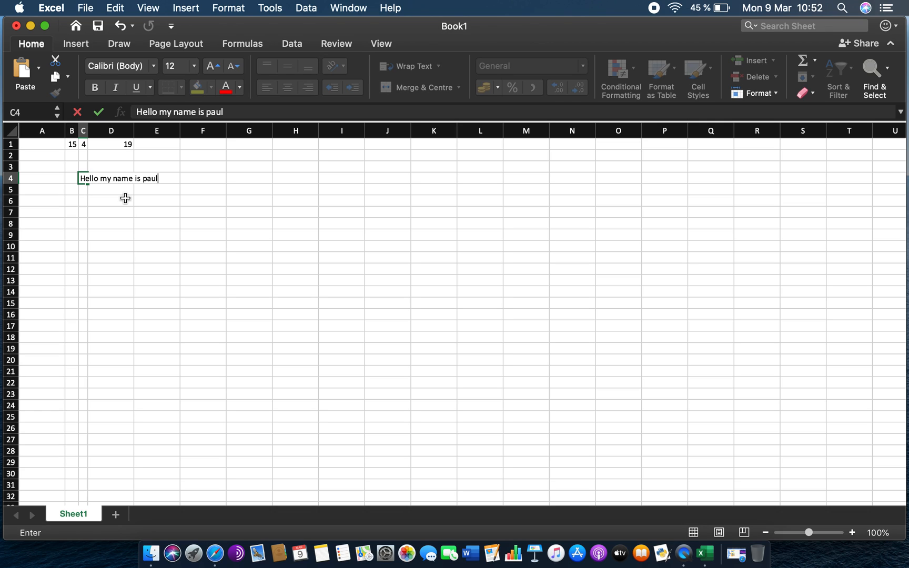
key(Return)
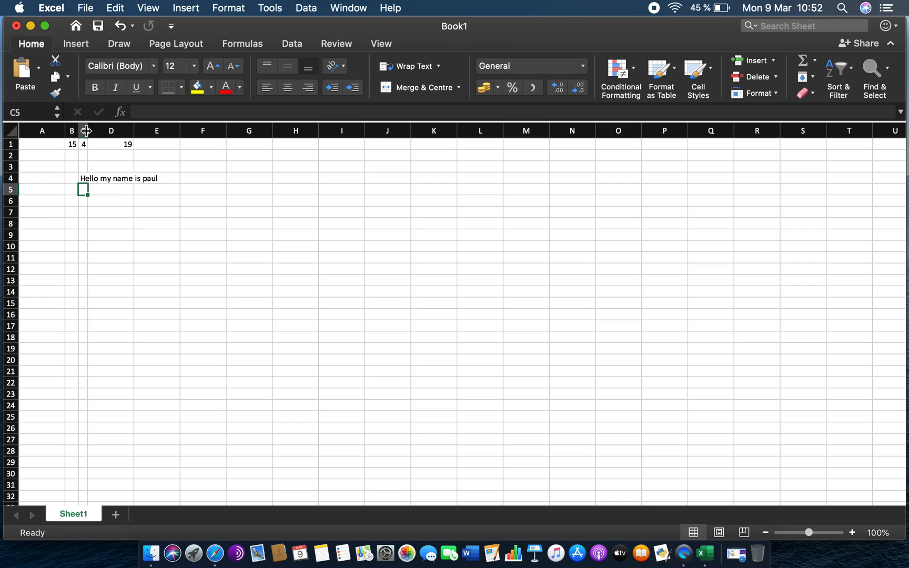
- Widen column C to fit the C4 text and widen column B to 12,50
drag(87, 131, 162, 130)
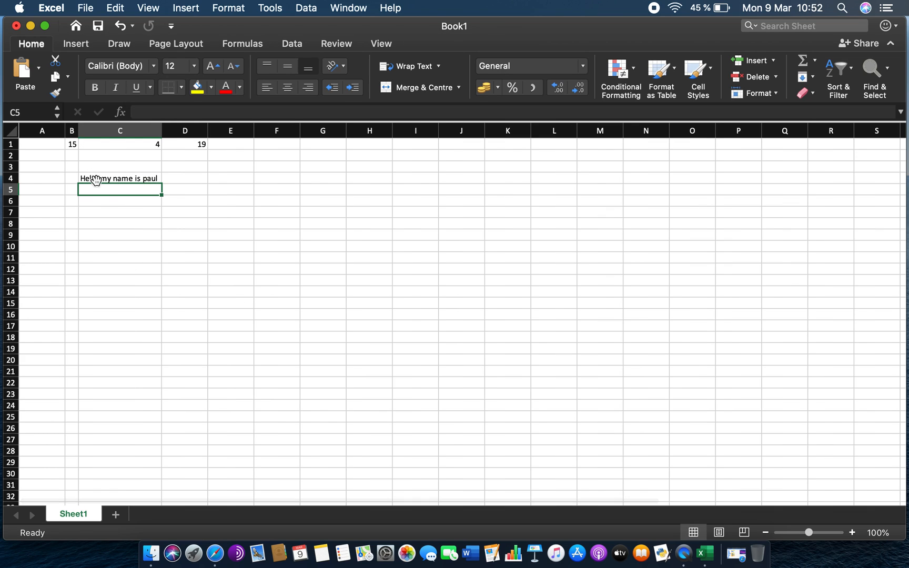
click(140, 178)
click(241, 217)
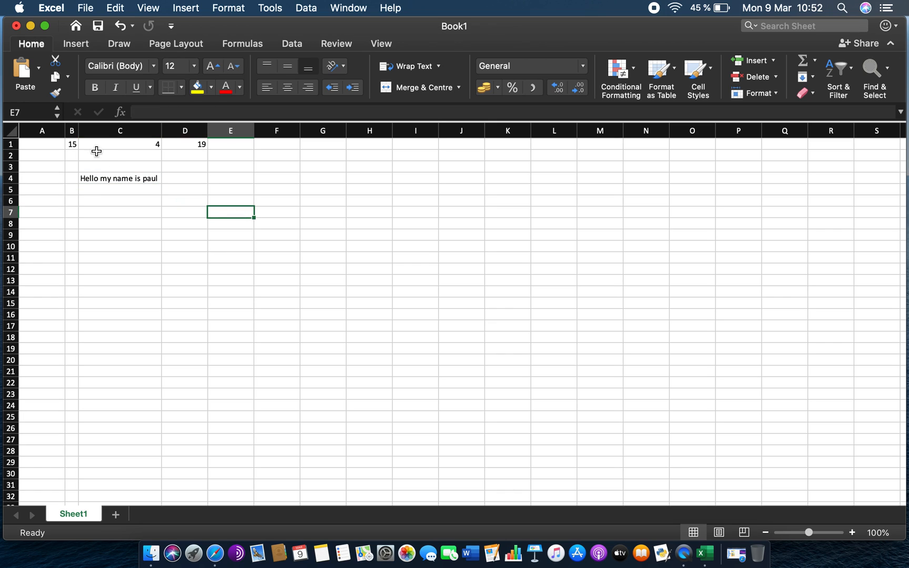
drag(79, 131, 121, 131)
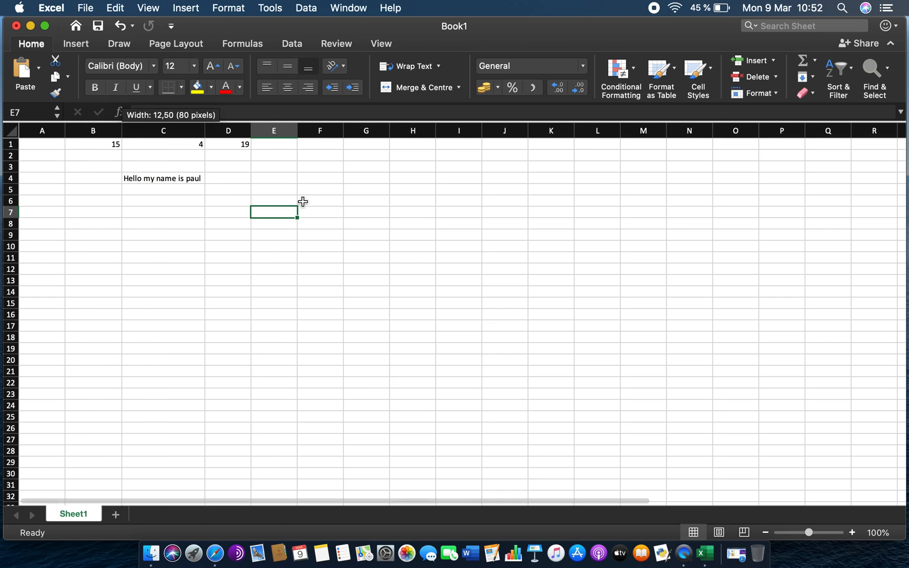
- Widen column D and narrow column B by dragging their borders, then autofit column D
drag(251, 131, 284, 131)
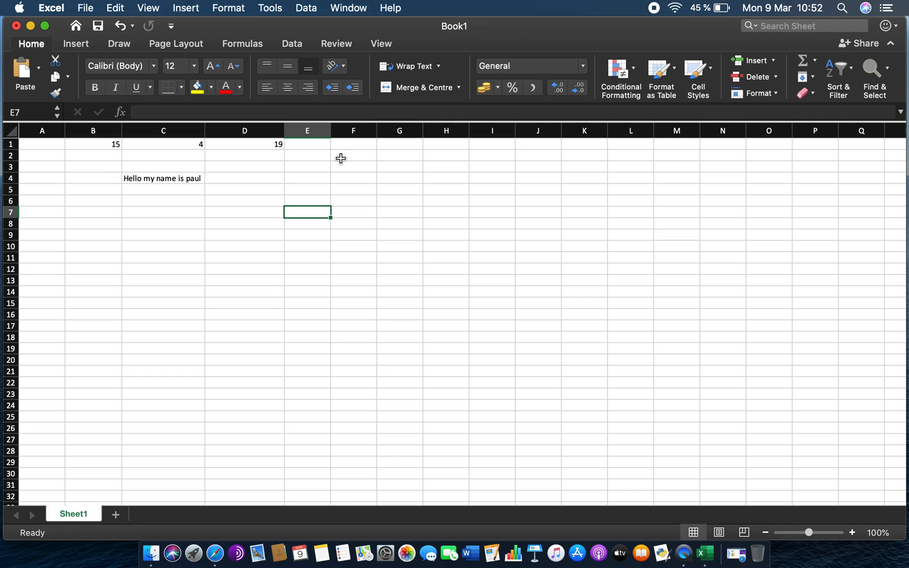
drag(120, 130, 78, 131)
click(198, 131)
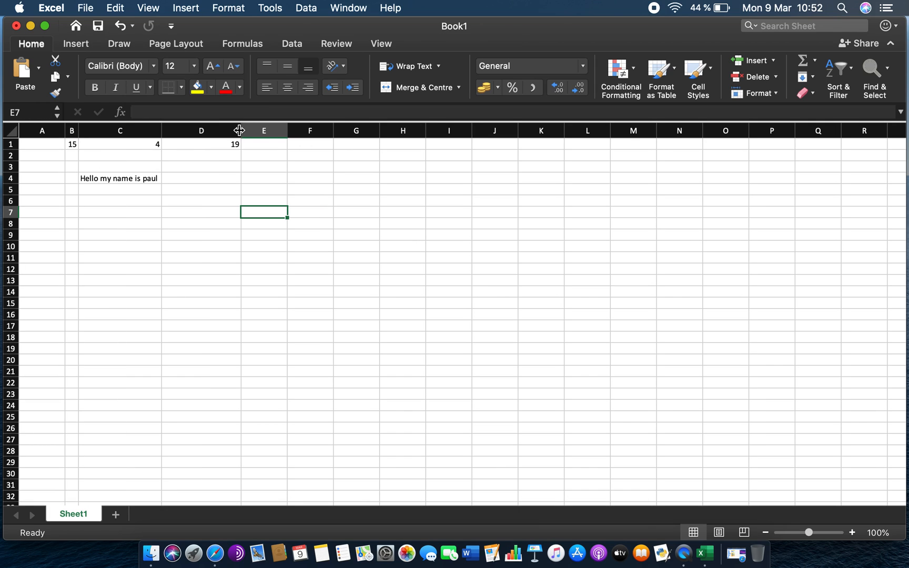
double_click(241, 131)
- Select columns B to D, widen them together to 18,67, then autofit all three to their contents
drag(175, 131, 245, 131)
drag(80, 124, 165, 130)
drag(83, 128, 287, 132)
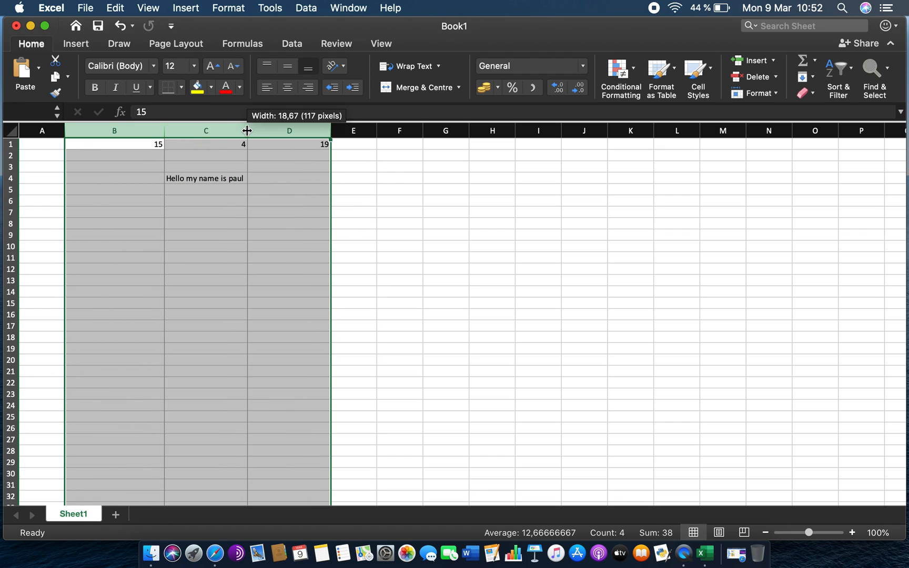
double_click(248, 131)
click(253, 223)
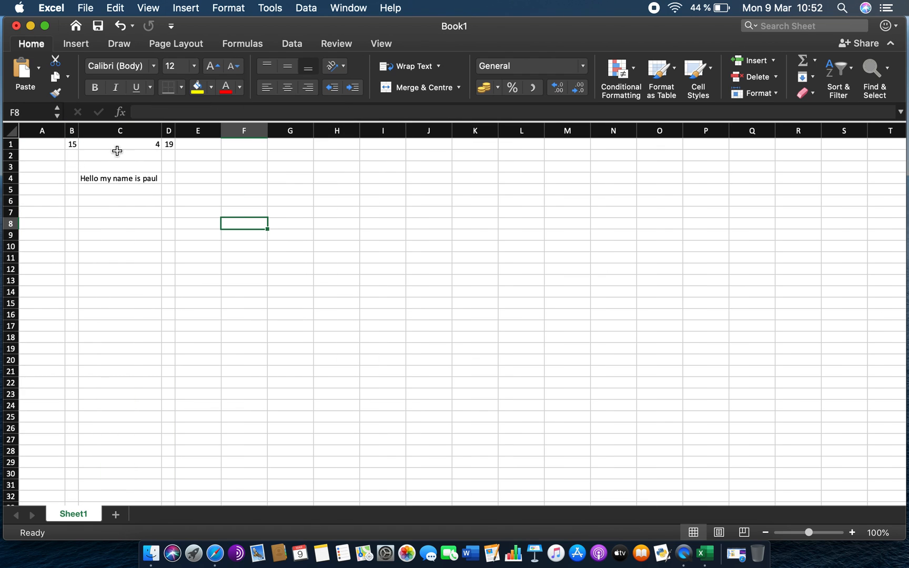
- Select columns B through D again, widen them equally, and autofit them back to their contents
drag(73, 130, 241, 130)
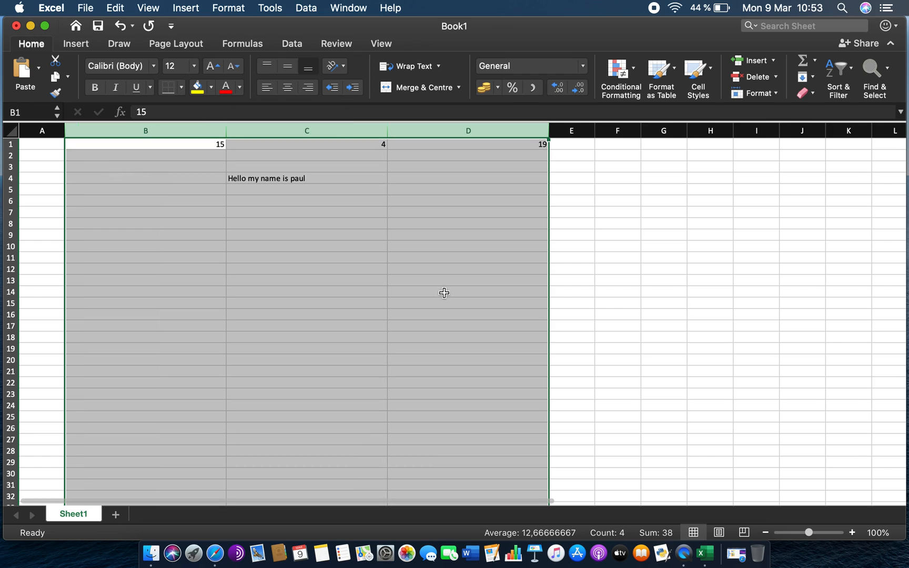
click(335, 201)
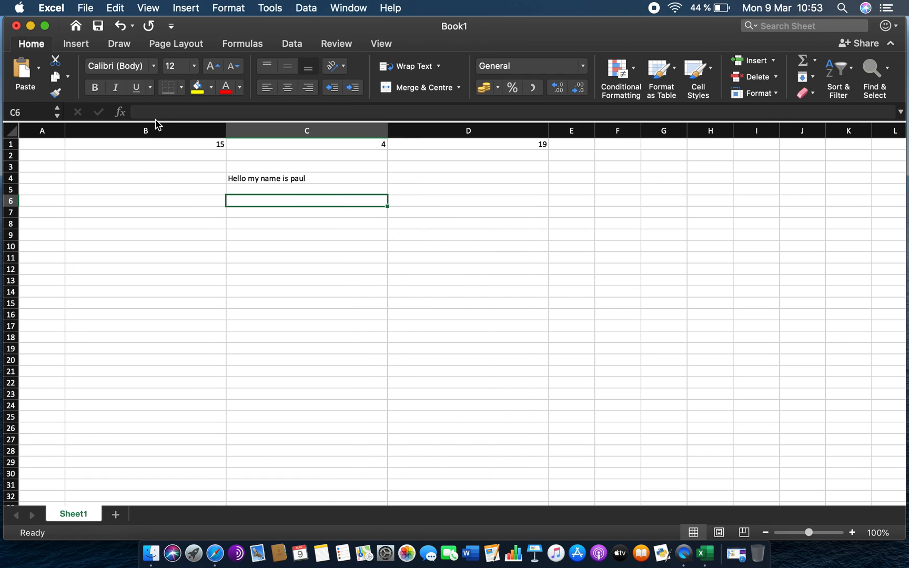
drag(152, 128, 470, 132)
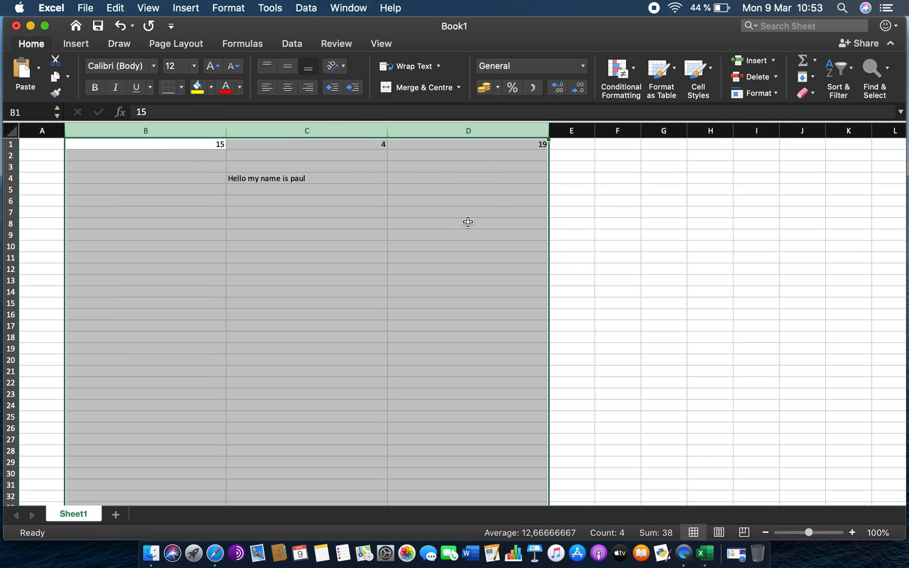
double_click(387, 131)
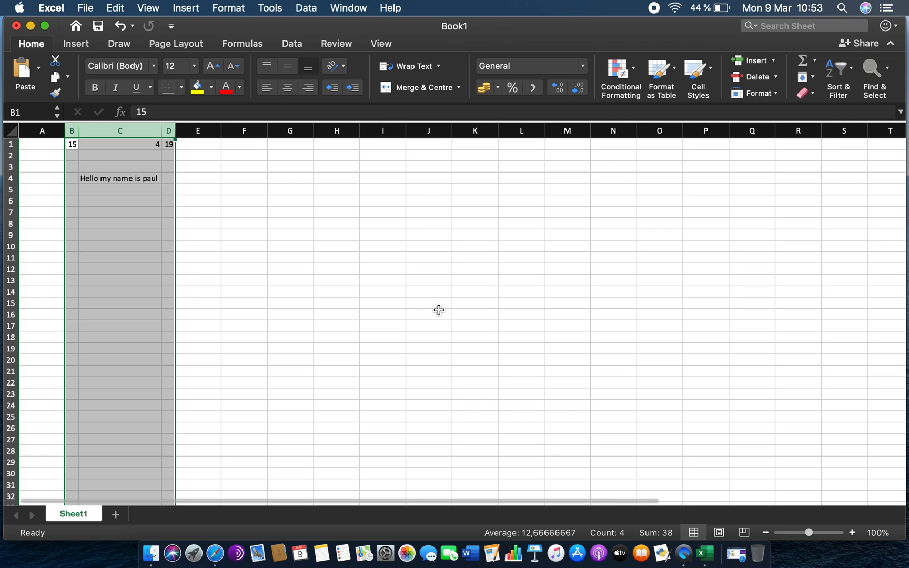
click(197, 167)
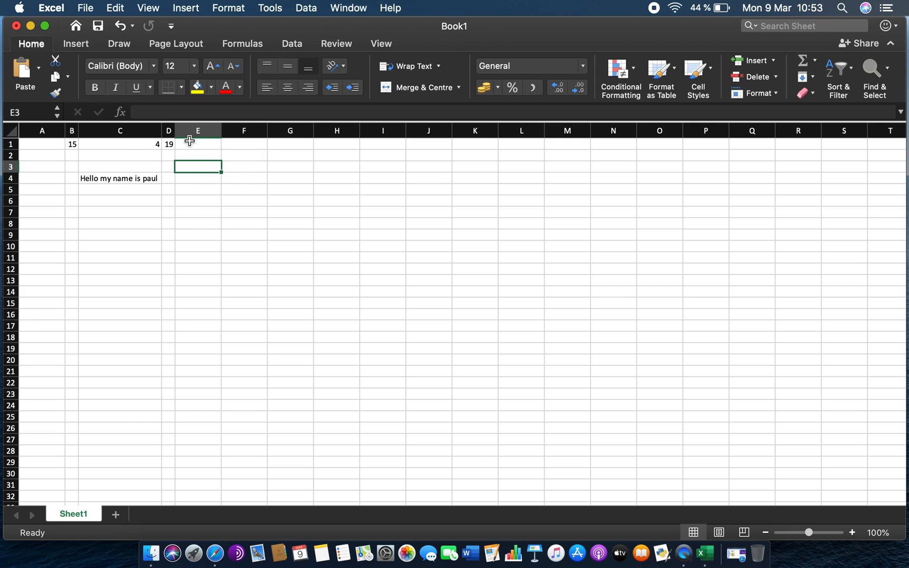
- Insert a new blank column at column D, shifting the formula column to the right
right_click(170, 132)
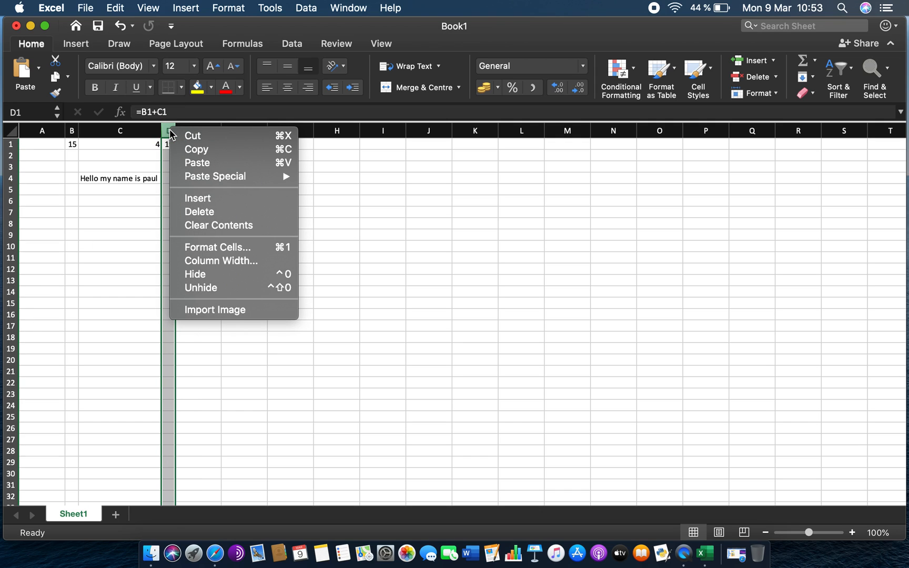
click(418, 285)
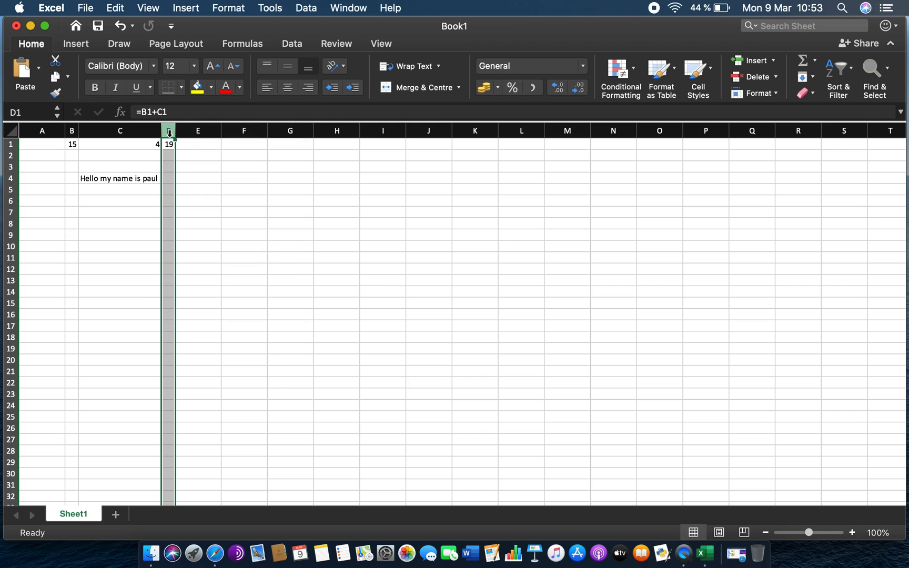
right_click(170, 131)
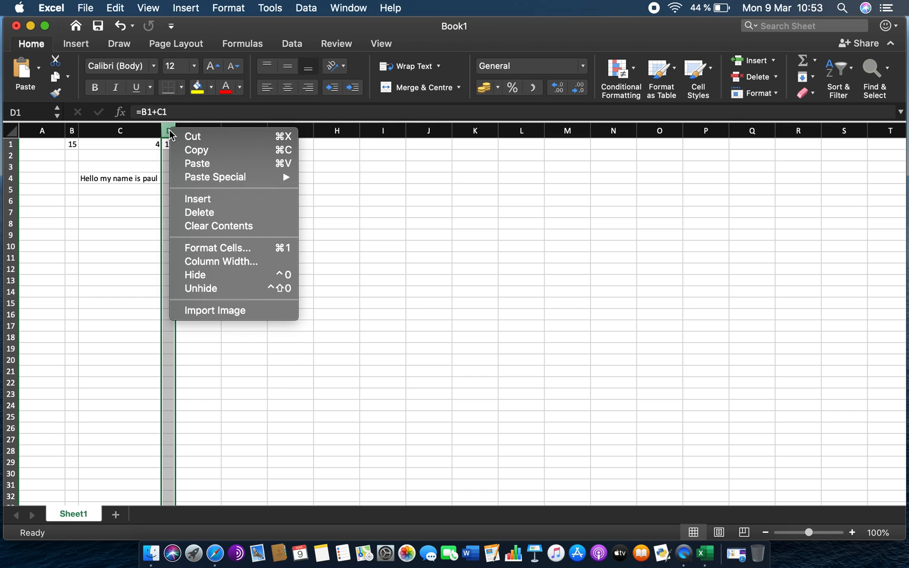
click(216, 199)
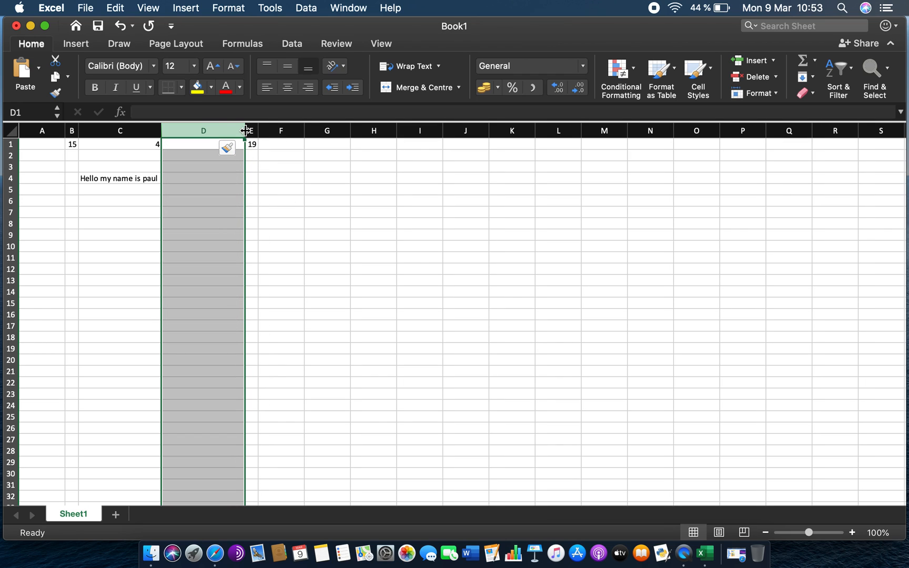
click(269, 181)
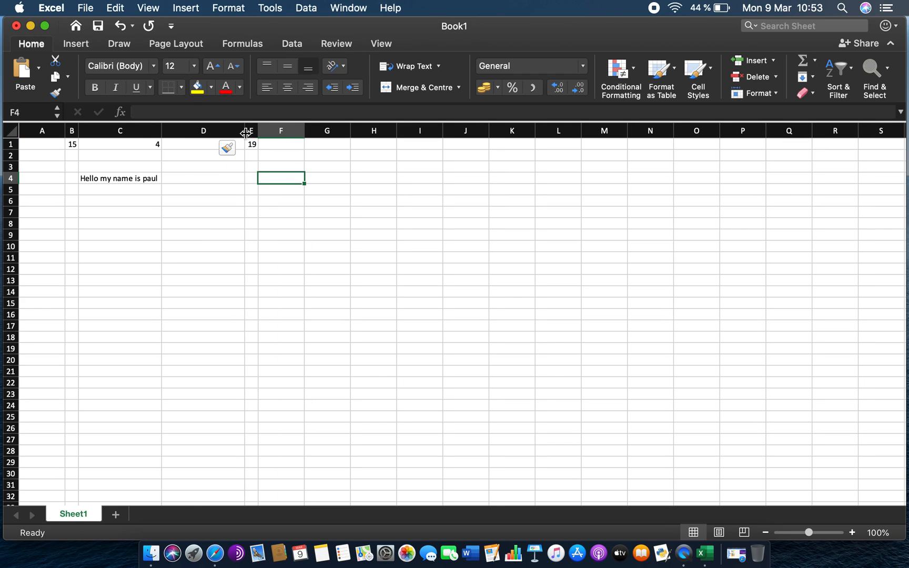
- Insert another blank column at column D
right_click(220, 129)
click(253, 199)
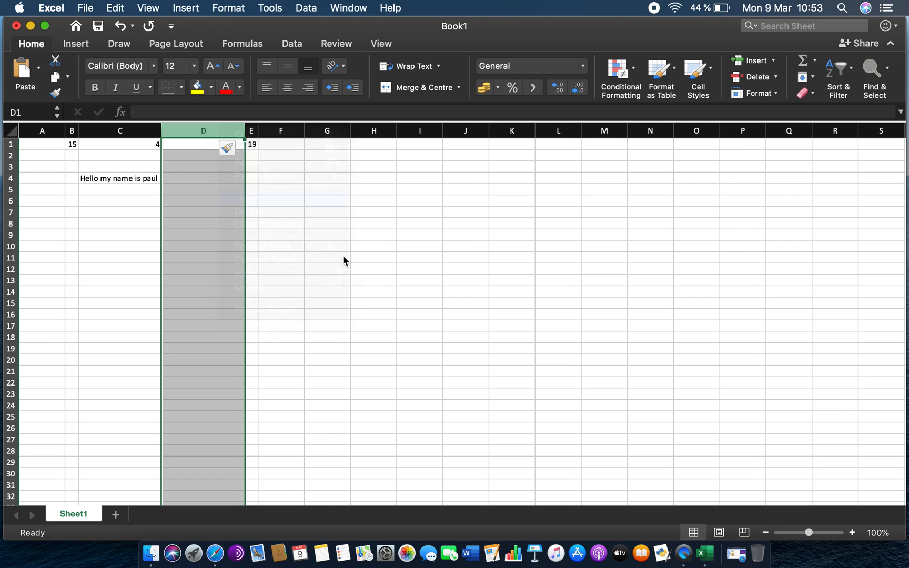
click(280, 181)
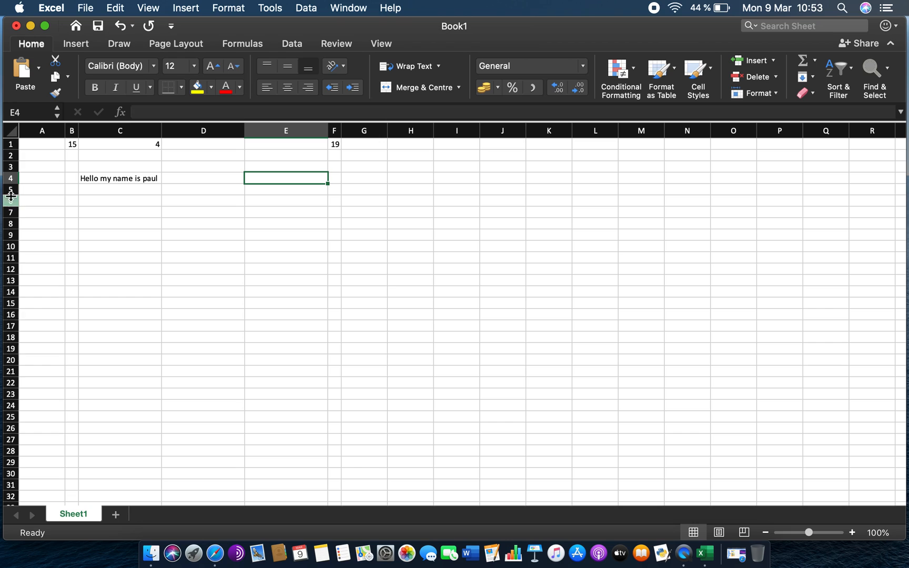
- Insert a new blank row above row 4
right_click(10, 177)
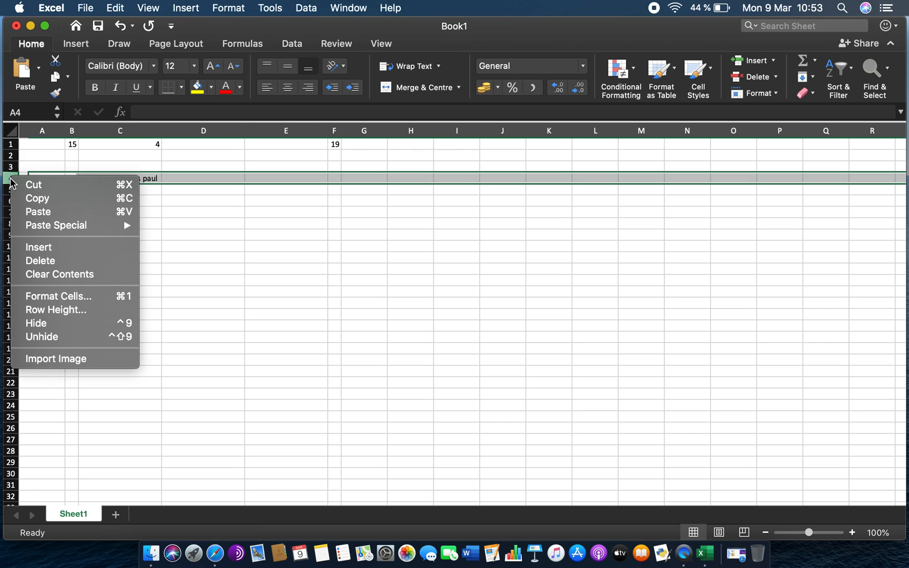
click(85, 252)
click(166, 236)
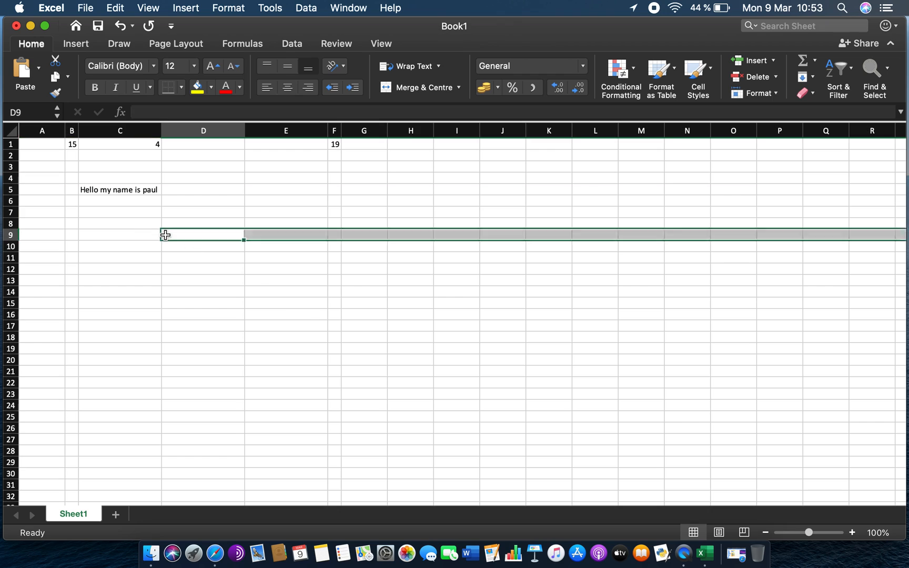
drag(14, 184, 13, 227)
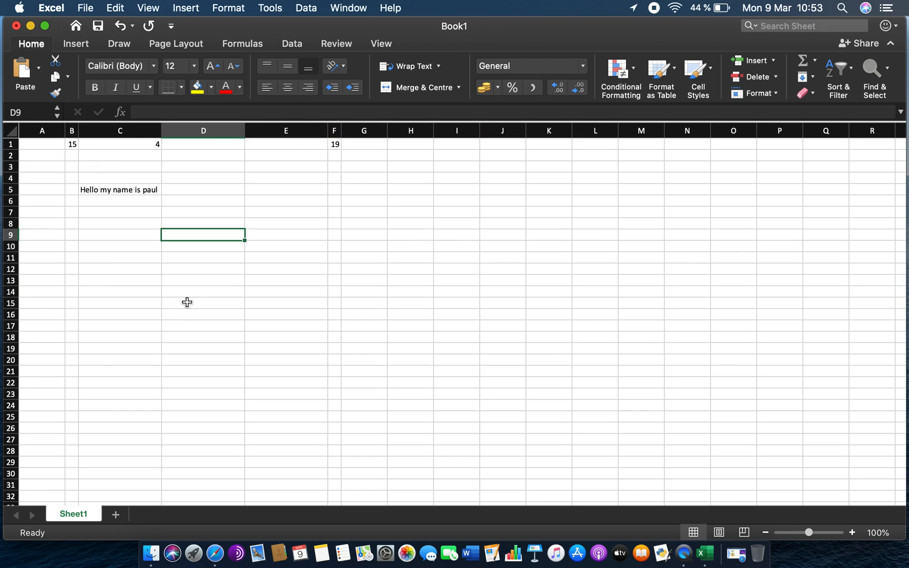
key(super+z)
click(262, 232)
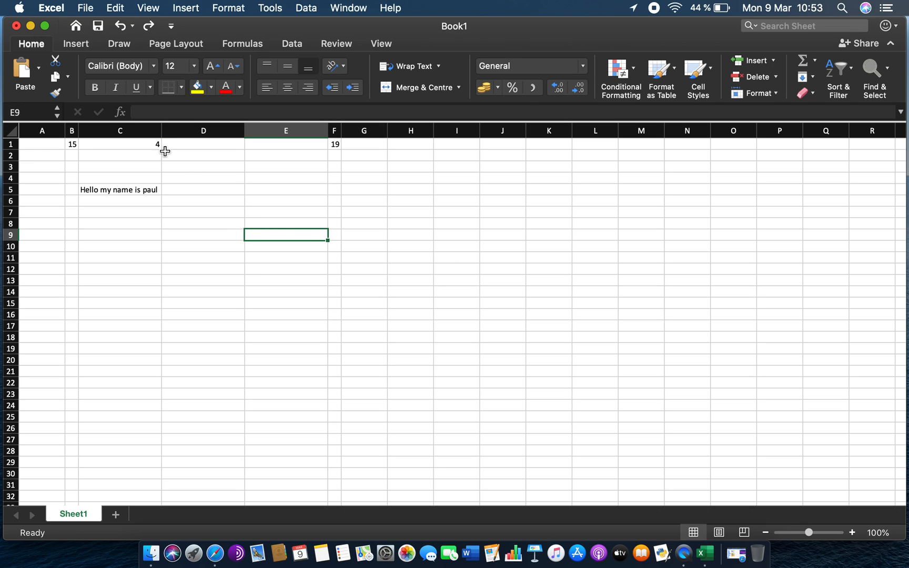
- Practise selecting column D, row 4, the whole sheet, and individual cells
click(201, 128)
click(10, 177)
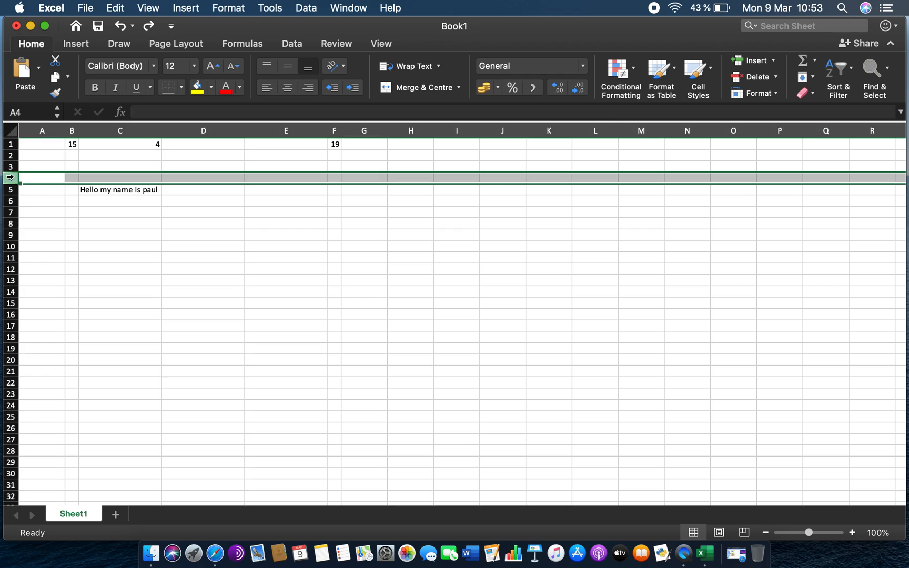
click(168, 182)
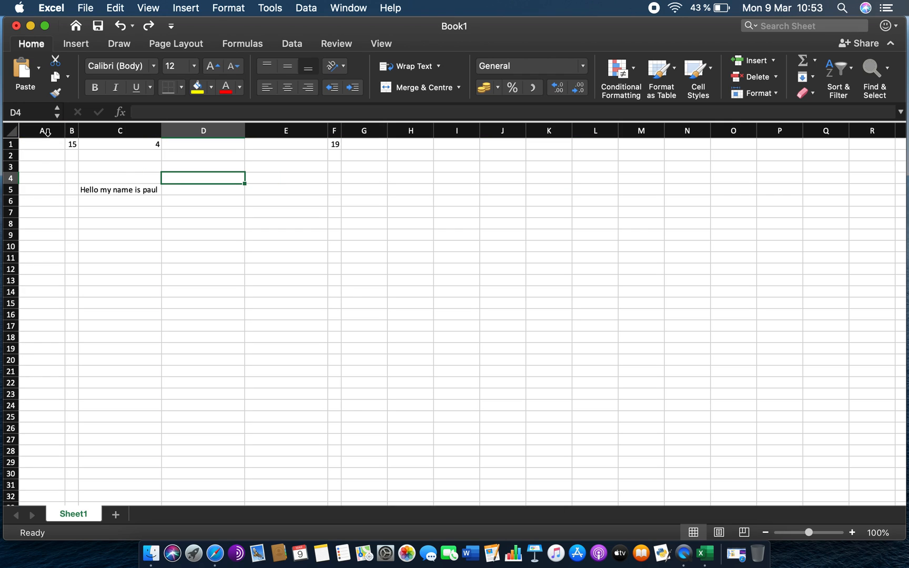
click(7, 132)
click(89, 177)
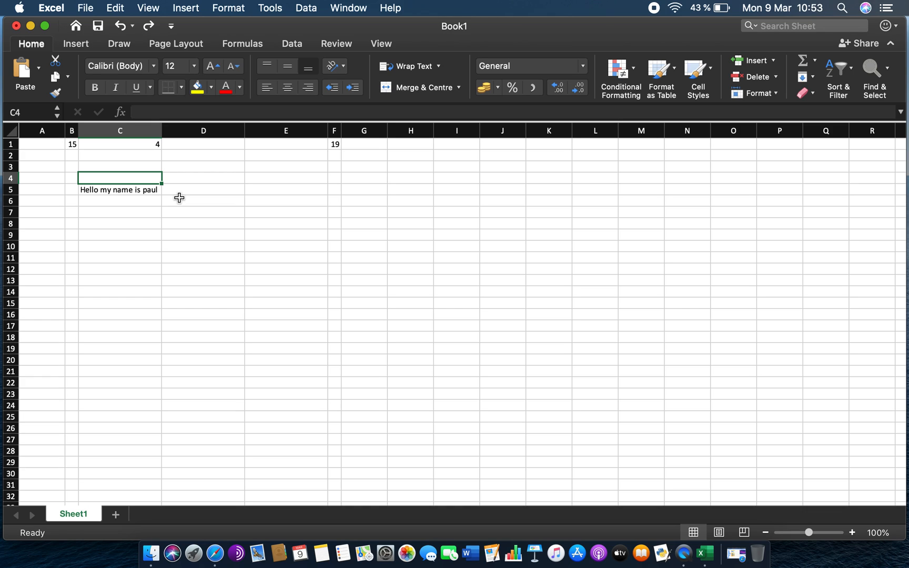
click(81, 157)
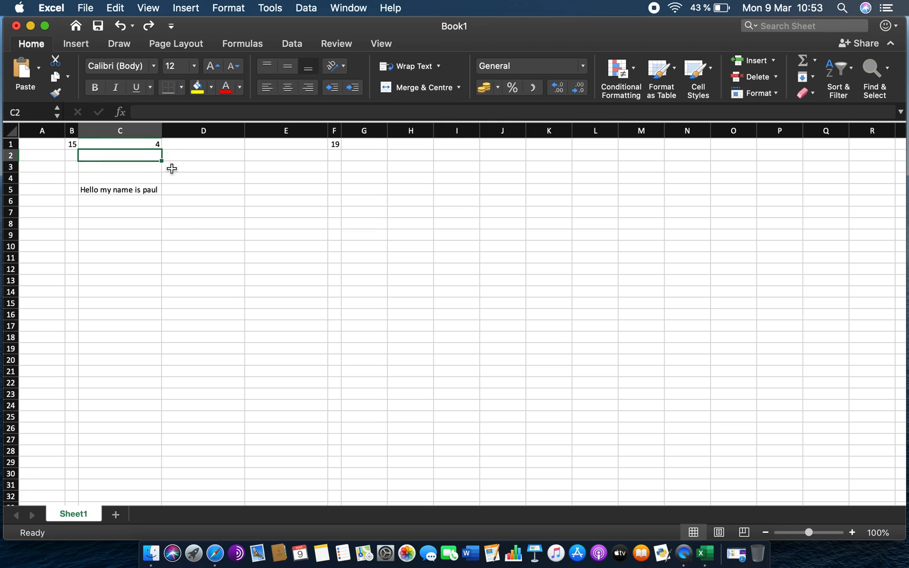
- Move between single cells in columns B, C and D by selecting them one at a time
click(134, 179)
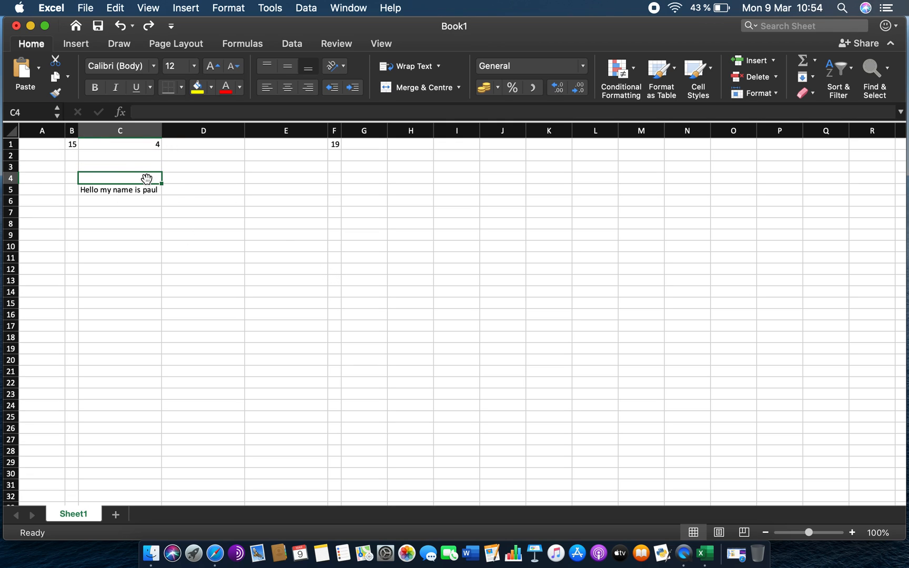
click(199, 175)
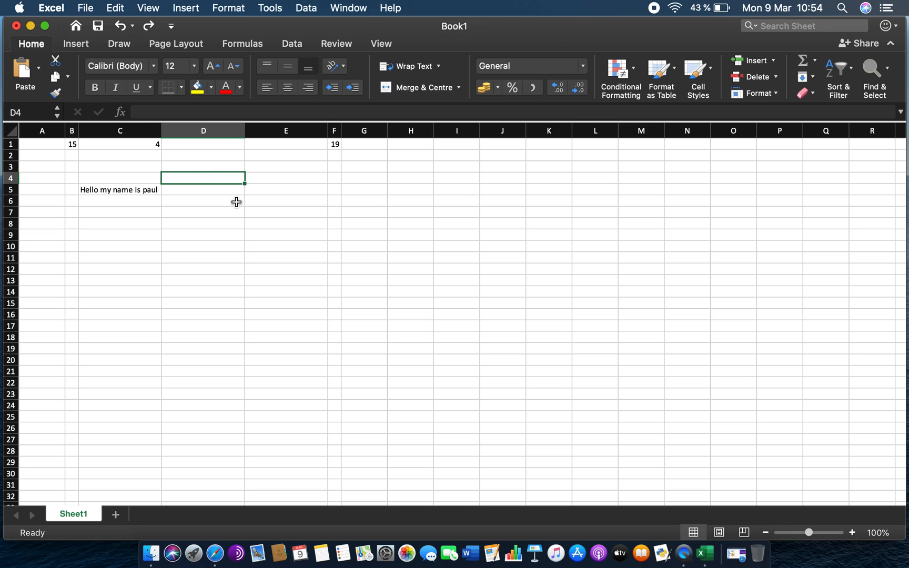
click(137, 258)
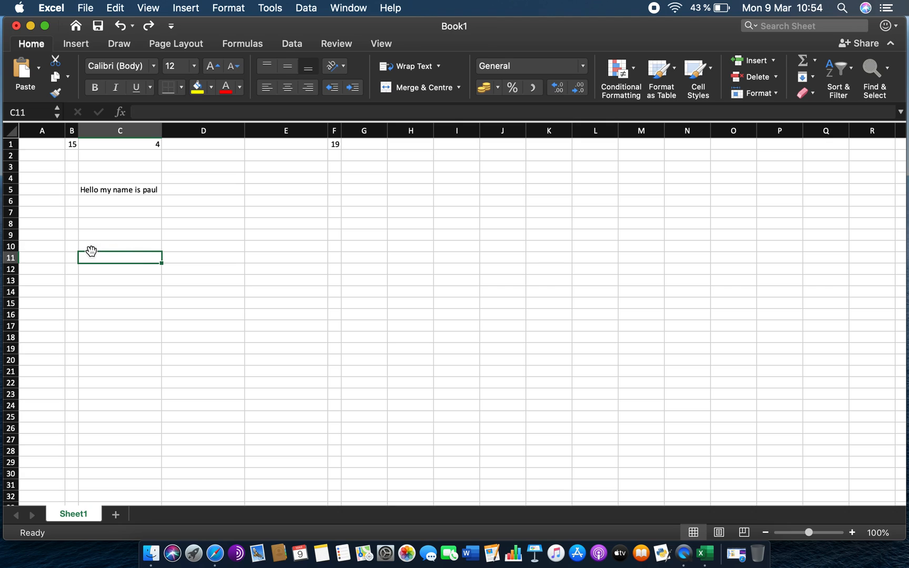
click(72, 257)
click(118, 256)
click(116, 232)
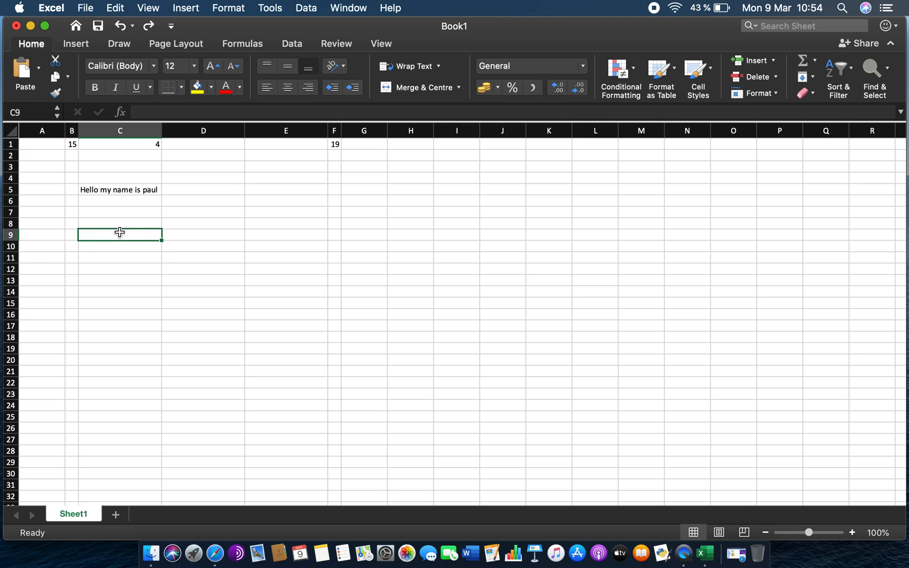
click(126, 268)
click(124, 240)
- Select cell ranges by dragging, such as B1:C6 and G4:L16, then deselect them
click(74, 143)
drag(74, 144, 134, 203)
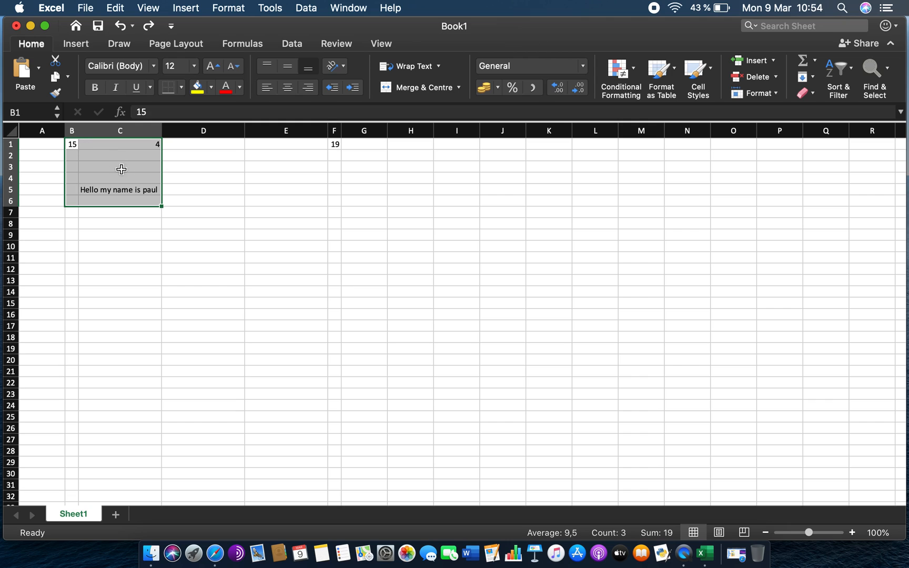
drag(365, 183, 586, 305)
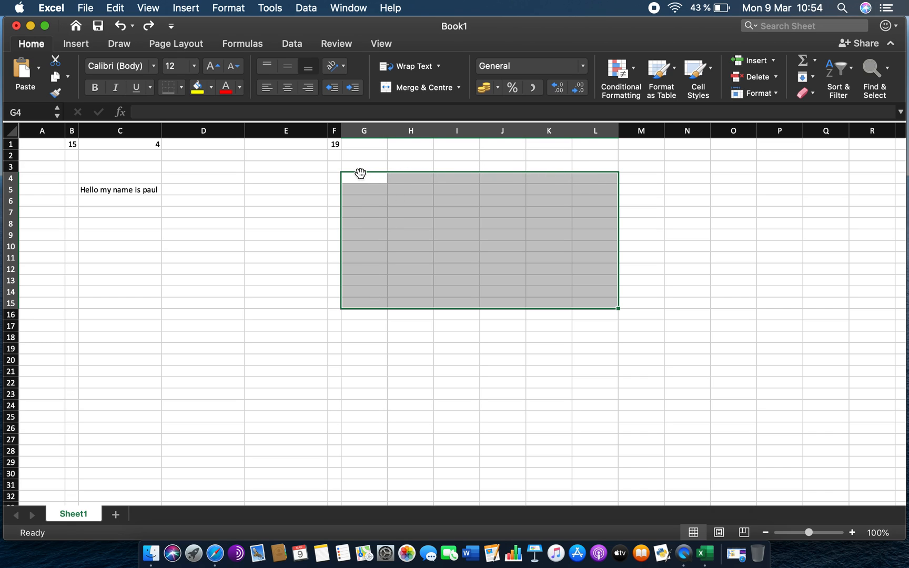
drag(357, 179, 585, 315)
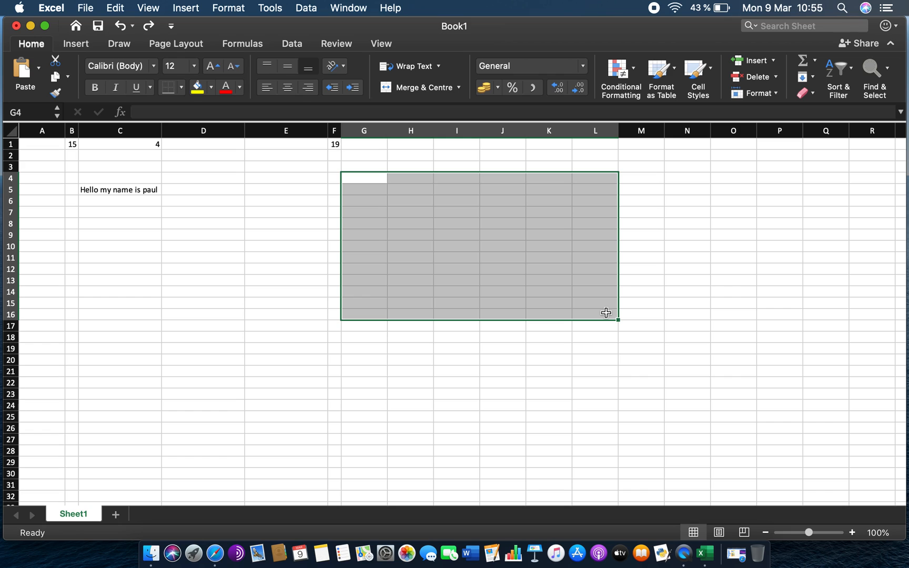
drag(377, 207, 506, 299)
click(554, 317)
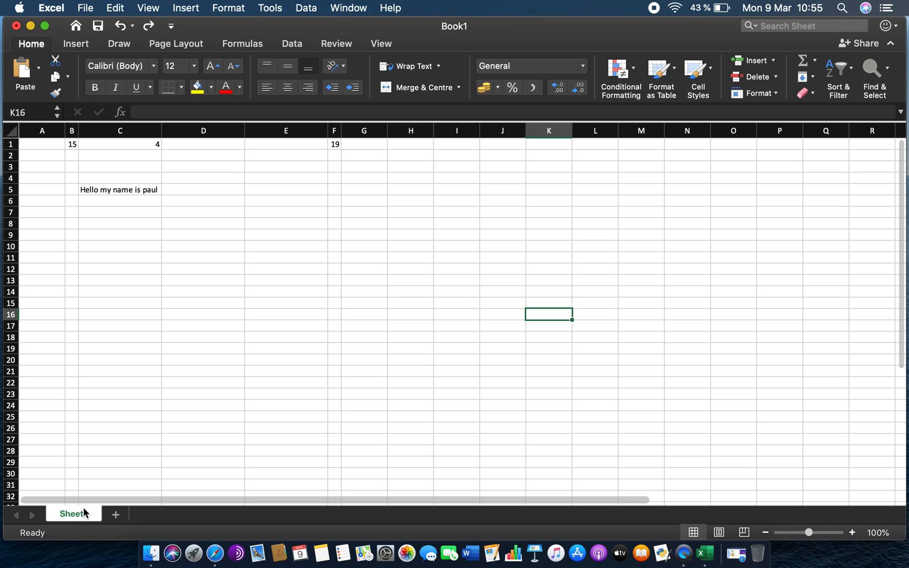
- Add four new worksheets to the workbook, Sheet2 through Sheet5
click(116, 514)
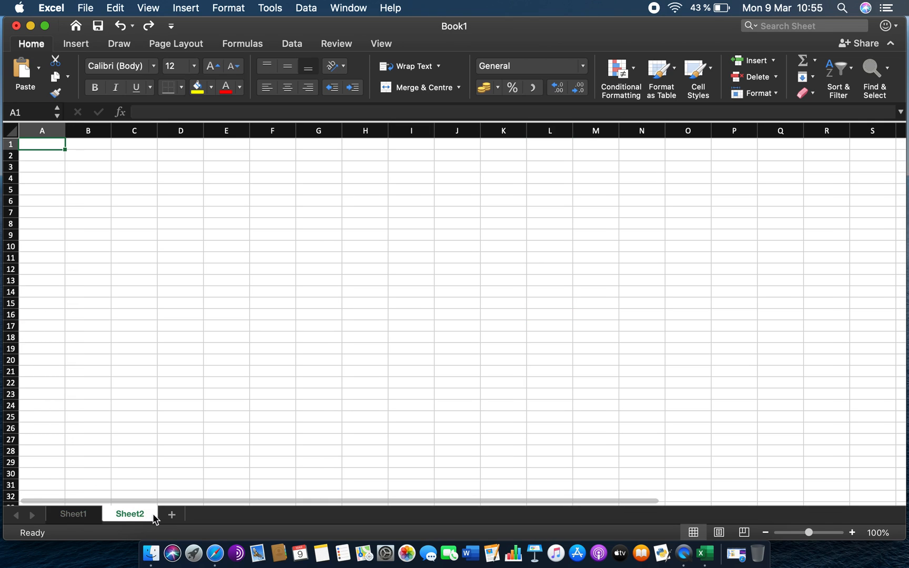
click(169, 516)
click(230, 517)
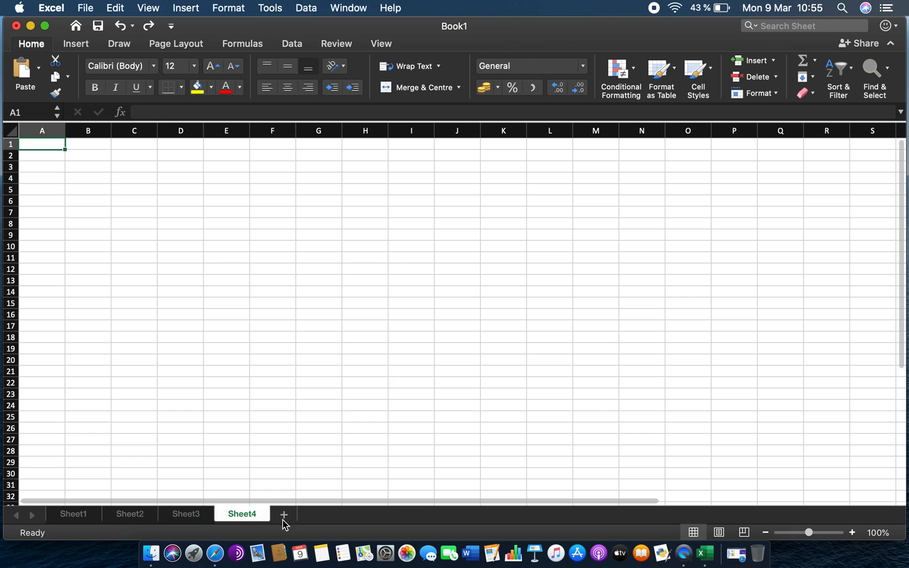
click(285, 517)
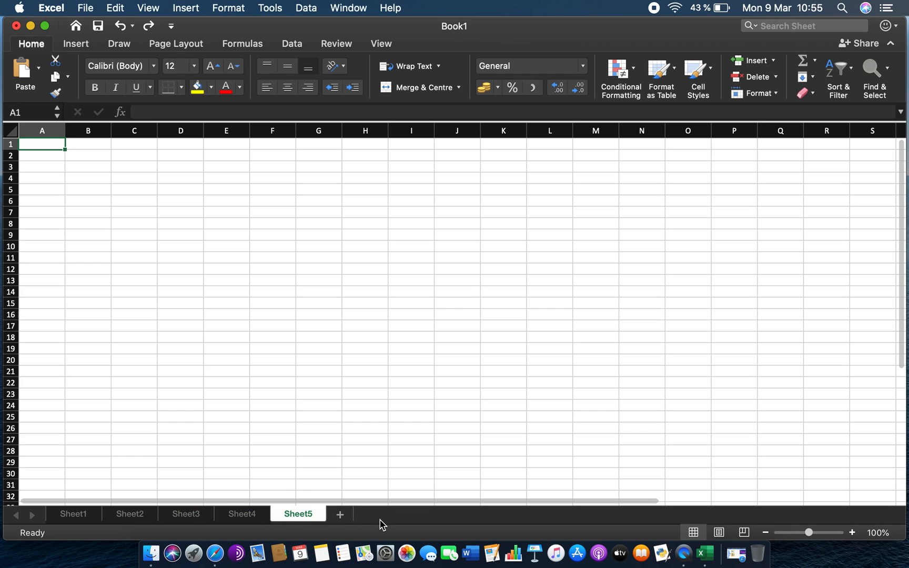
- Switch between the worksheets Sheet1 through Sheet5 to view each one
click(72, 516)
click(153, 514)
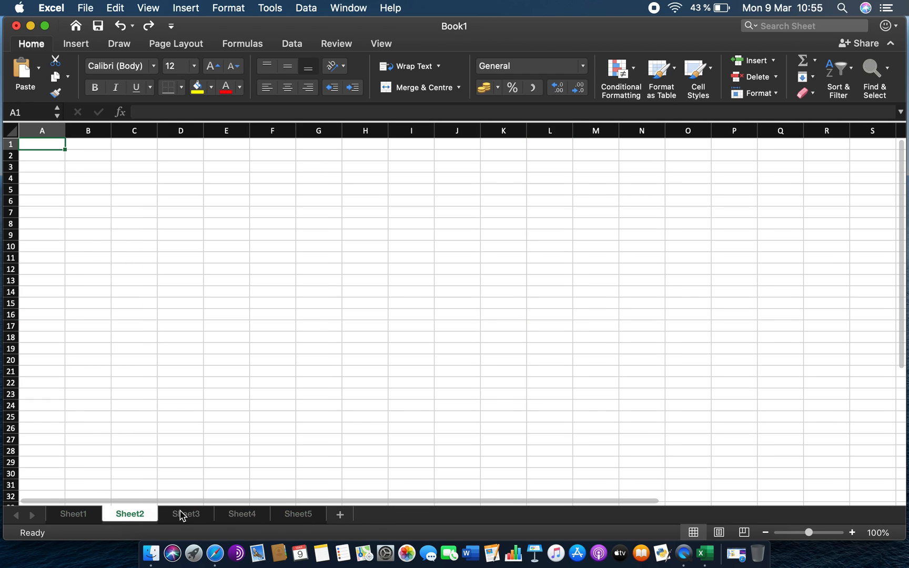
click(182, 514)
click(240, 515)
click(287, 515)
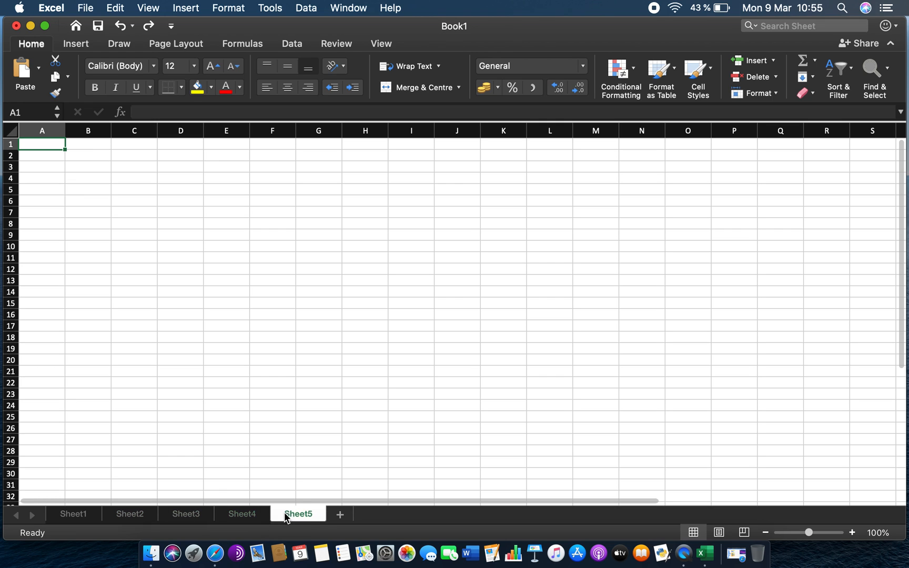
click(69, 515)
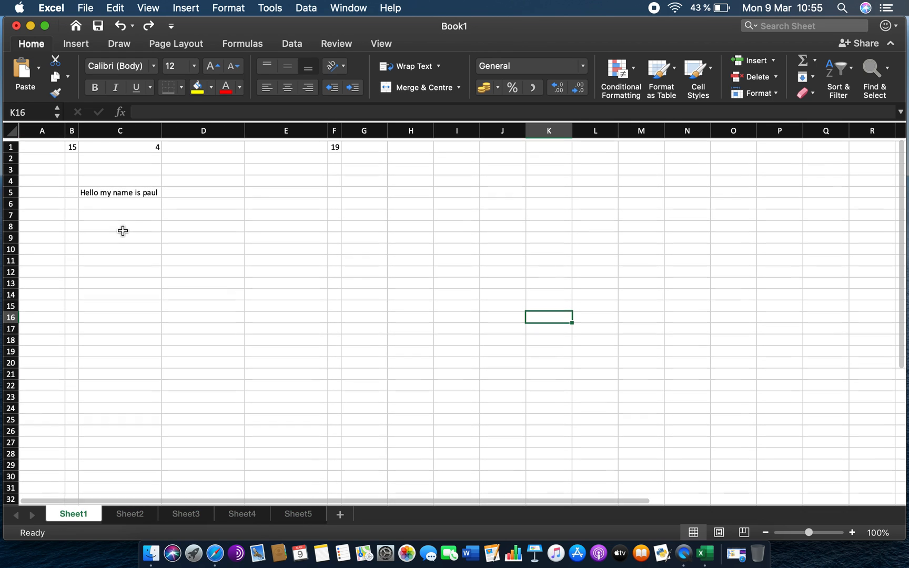
click(138, 515)
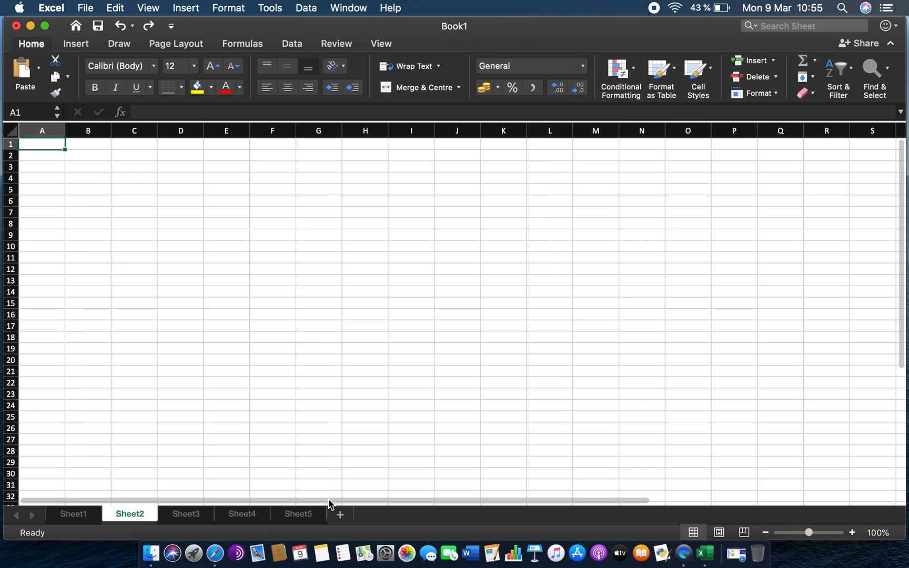
- Rename the Sheet1 tab to "Name a sheet"
click(80, 514)
double_click(79, 513)
text(Nam)
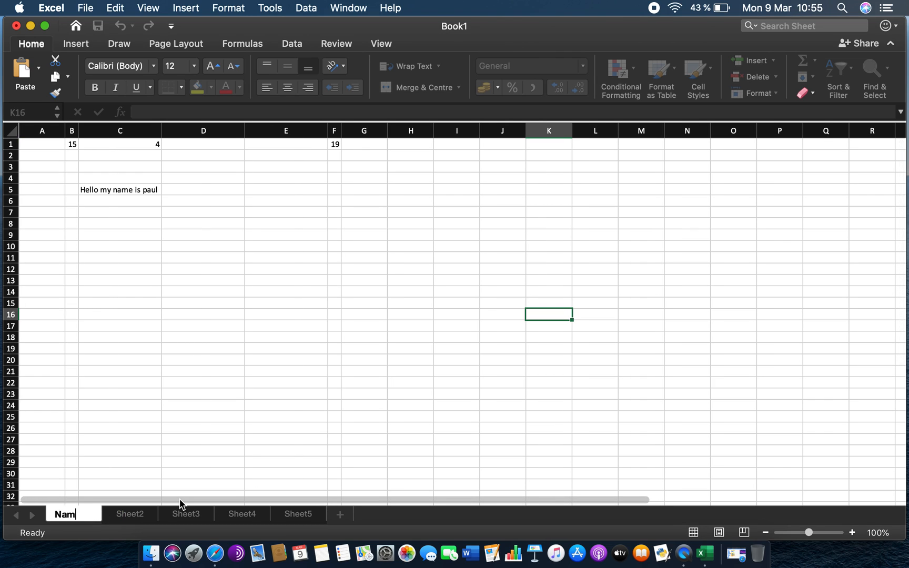
text(e a sheet)
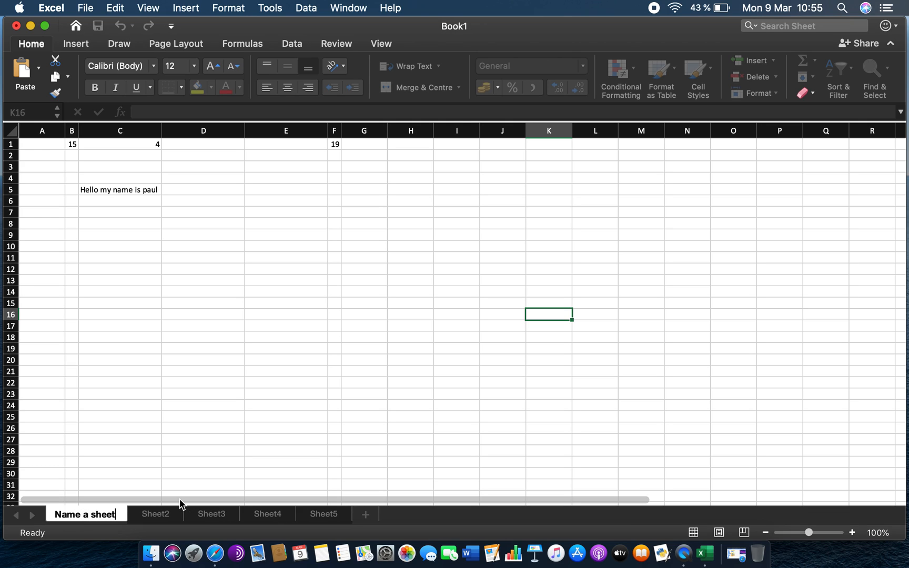
key(Return)
- Select cell C27 and switch through the other sheet tabs, returning to the "Name a sheet" sheet
click(140, 436)
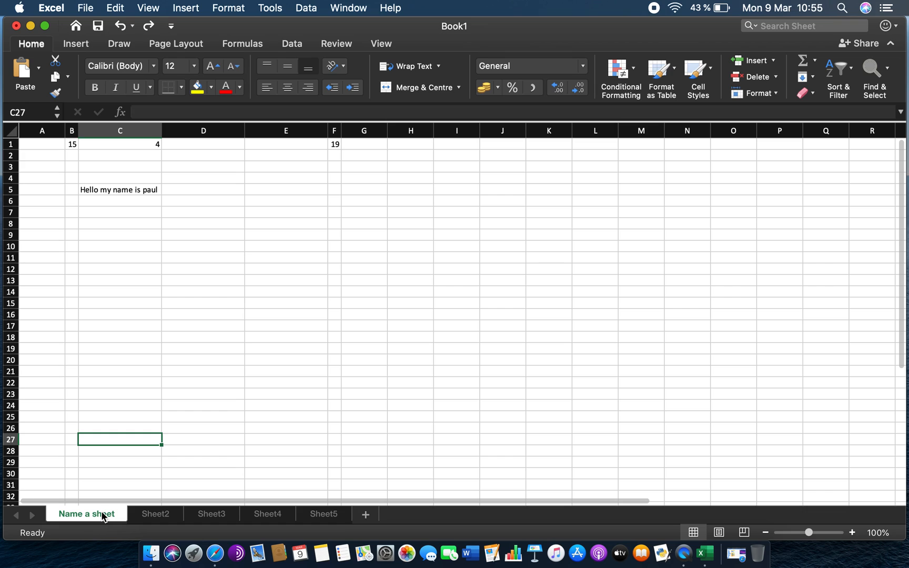
click(155, 515)
click(209, 515)
click(263, 514)
click(319, 515)
click(102, 518)
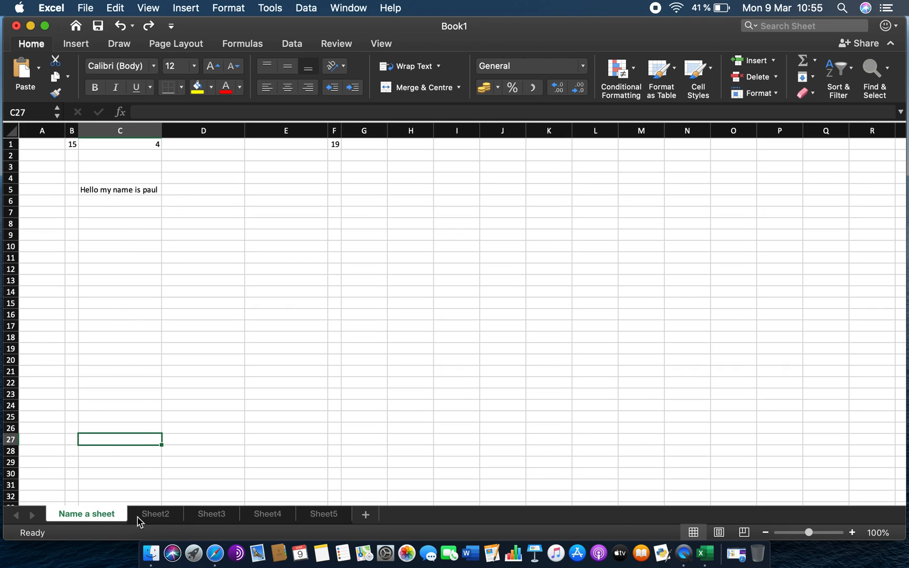
right_click(114, 520)
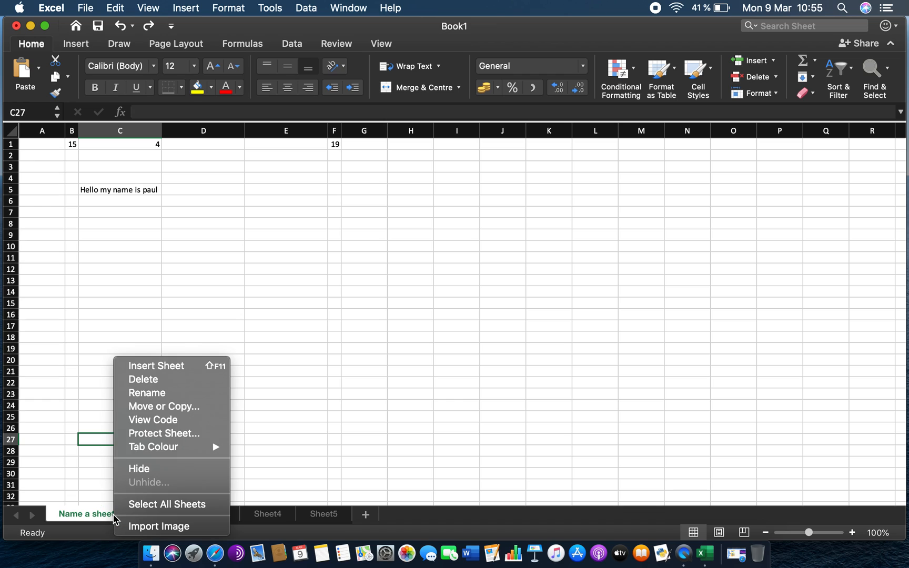
click(189, 408)
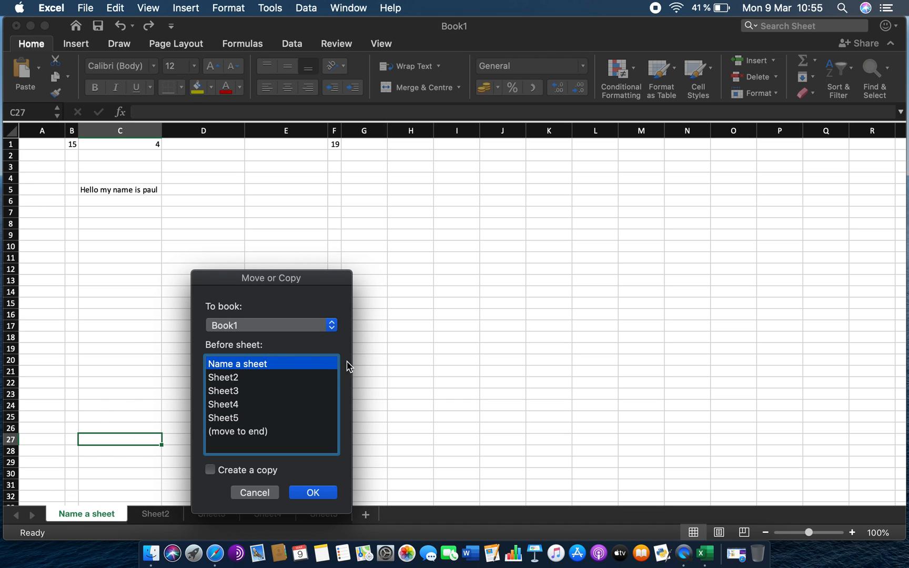
click(210, 471)
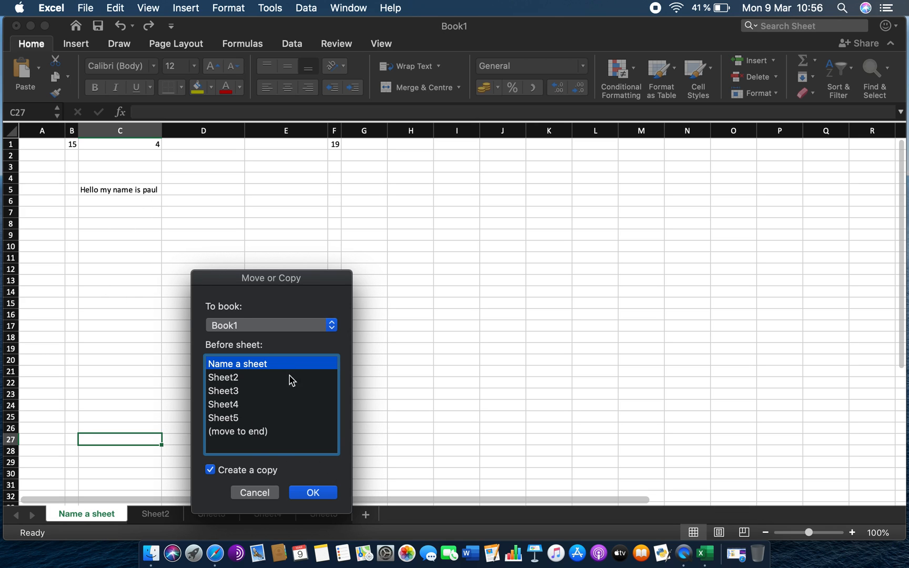
click(265, 495)
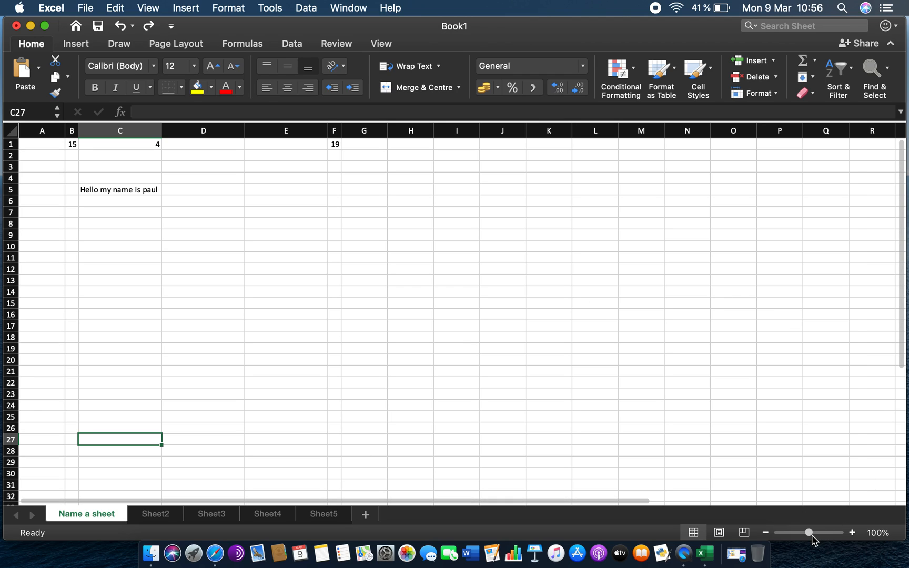
- Zoom the sheet in to 140% and back out to 90%
click(852, 533)
click(853, 533)
click(852, 532)
click(852, 532)
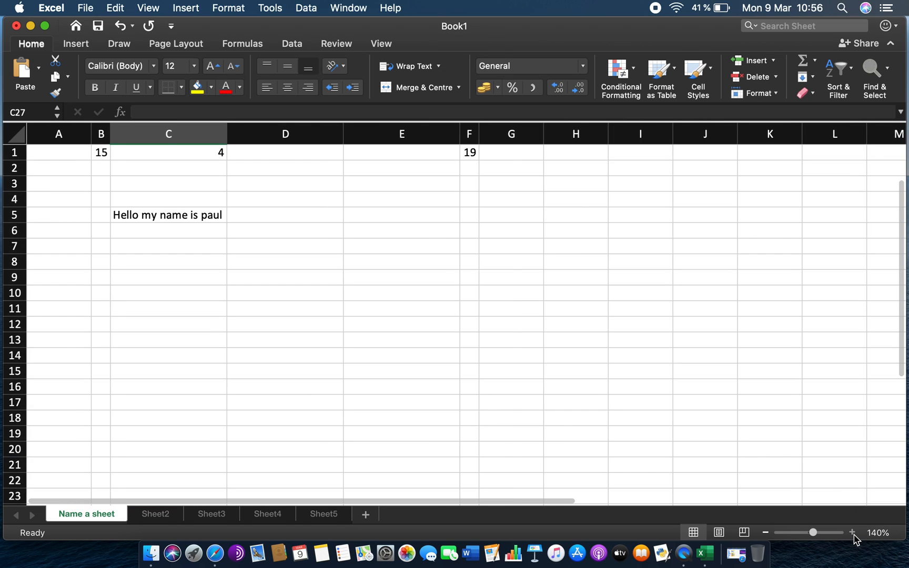
click(853, 533)
click(852, 532)
click(766, 533)
click(766, 533)
click(765, 533)
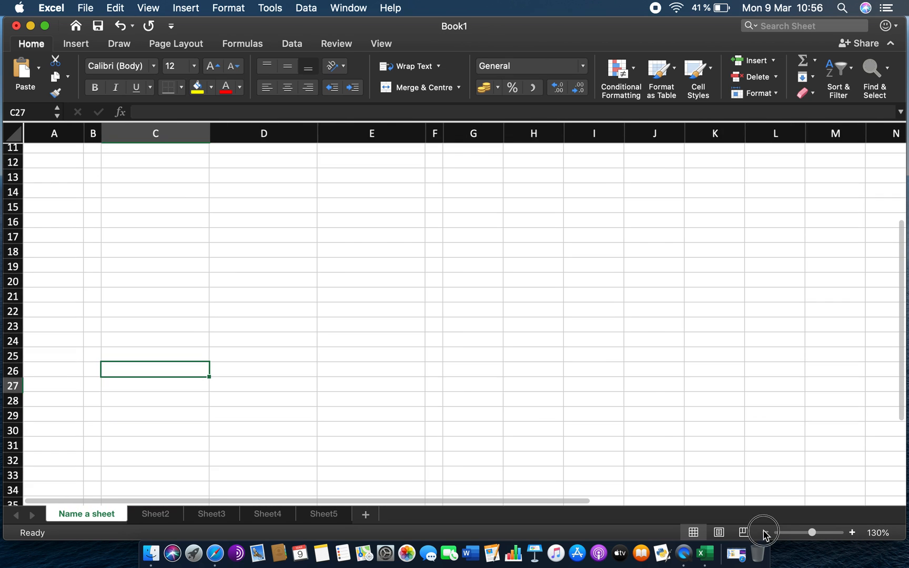
click(766, 533)
click(765, 533)
click(765, 534)
click(766, 533)
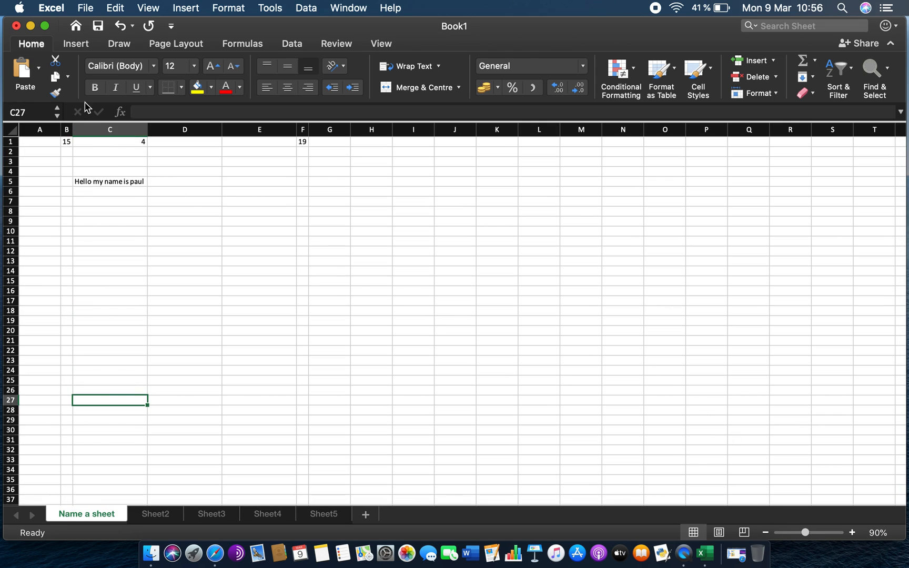
- Browse the Insert, Draw and Page Layout ribbon options, including charts, text and symbols
click(79, 46)
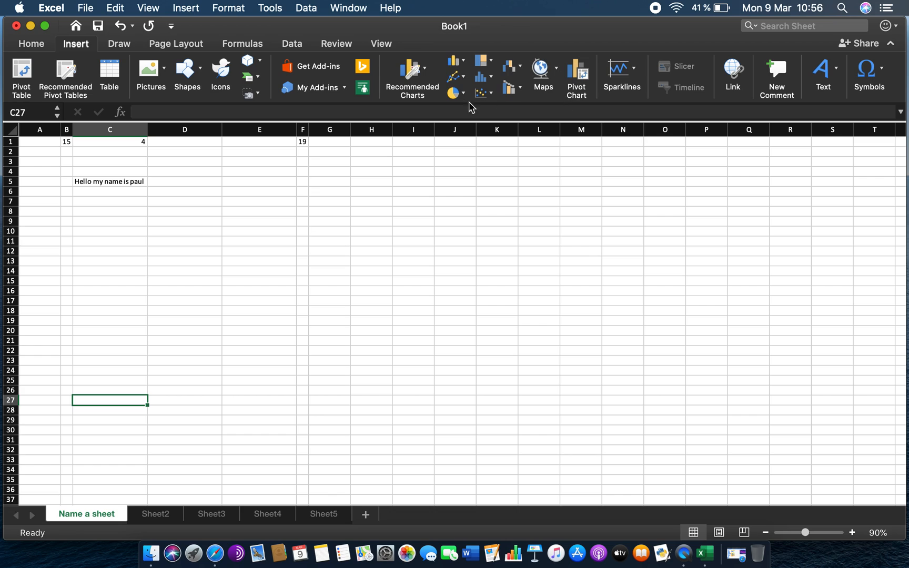
click(464, 63)
click(464, 63)
click(837, 76)
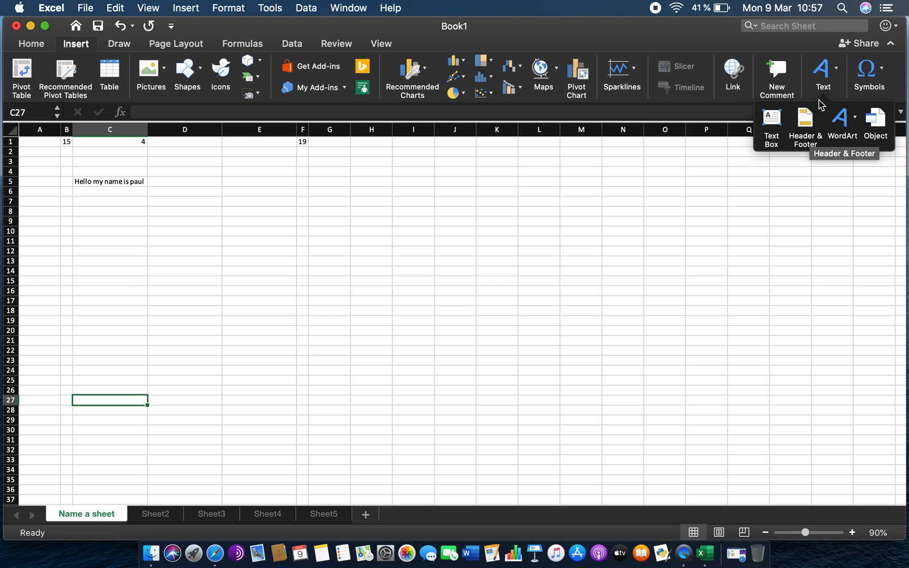
click(822, 74)
click(883, 72)
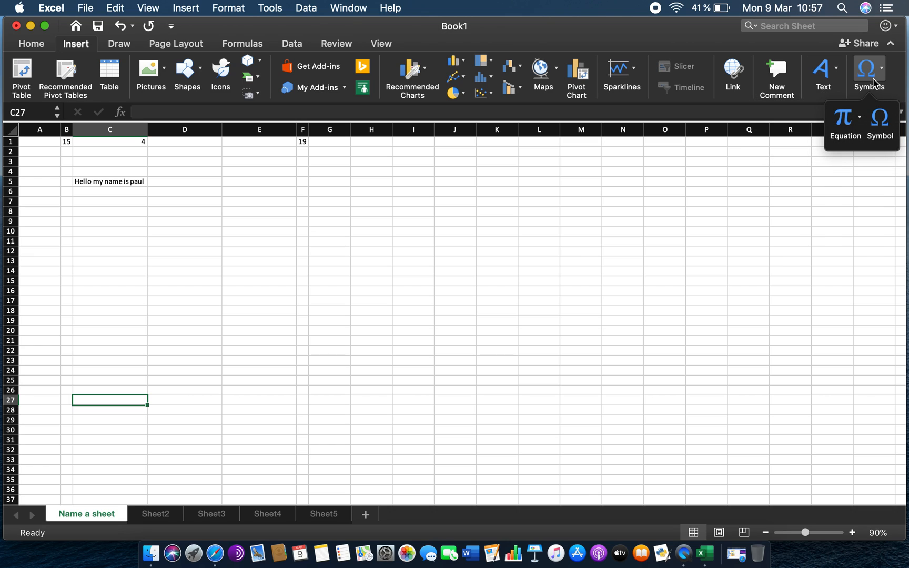
click(882, 72)
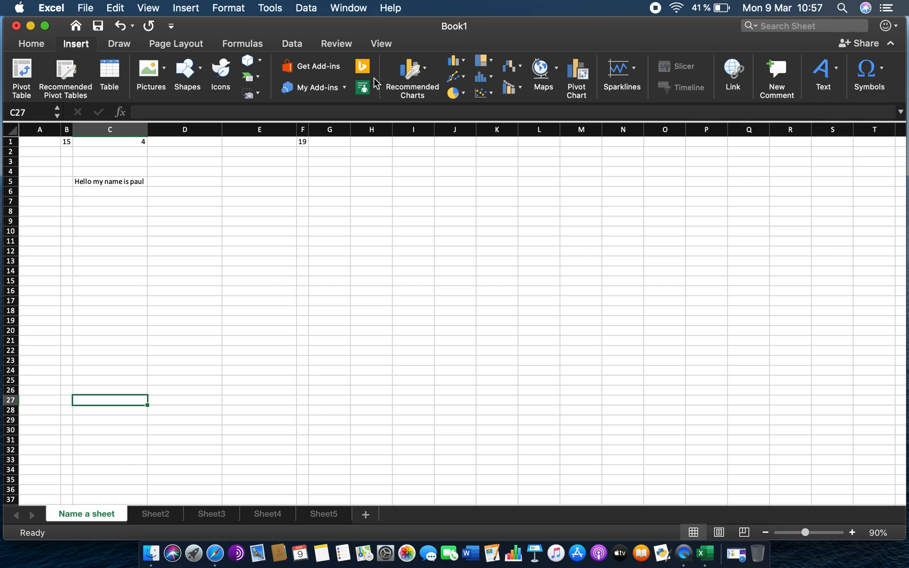
click(120, 50)
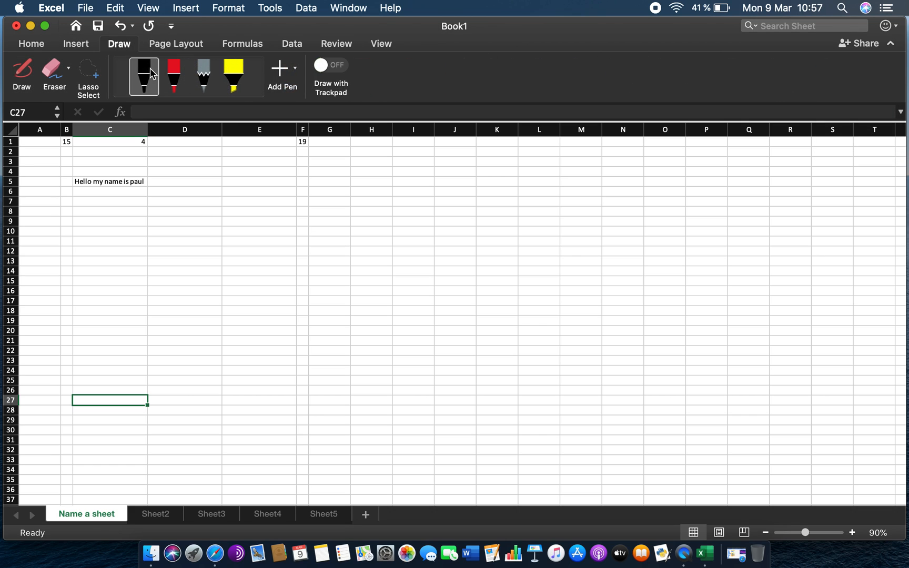
click(168, 49)
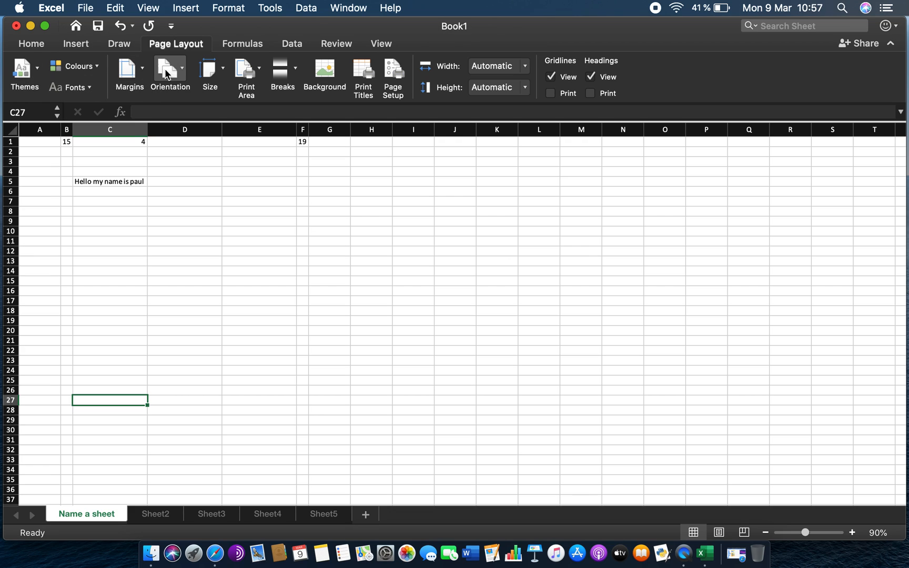
- Examine the page orientation and paper size options without changing them
click(181, 68)
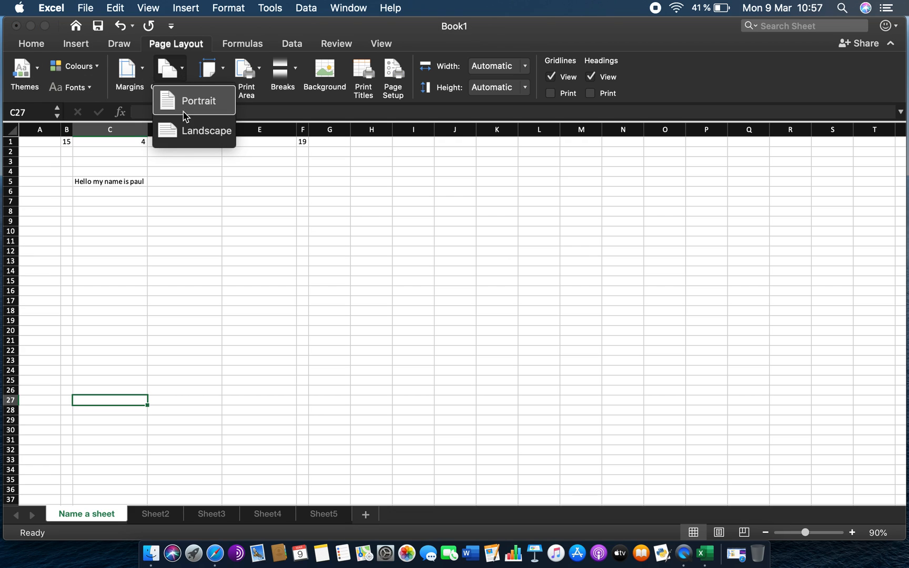
click(184, 73)
click(184, 72)
click(180, 74)
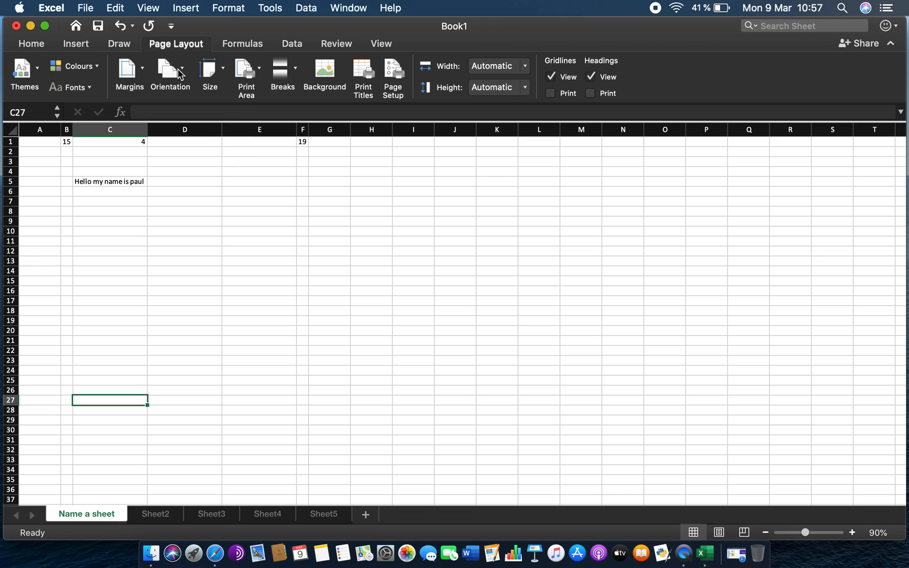
click(175, 78)
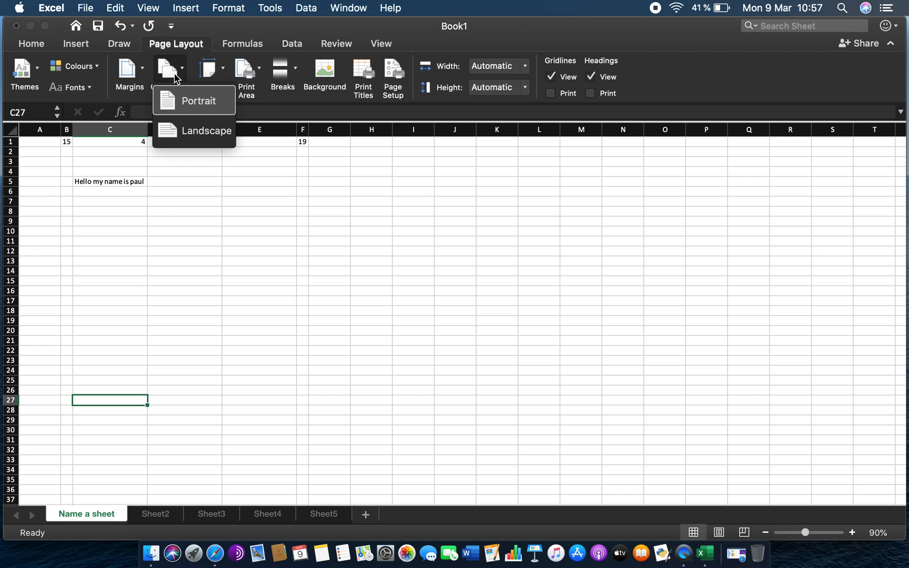
click(180, 76)
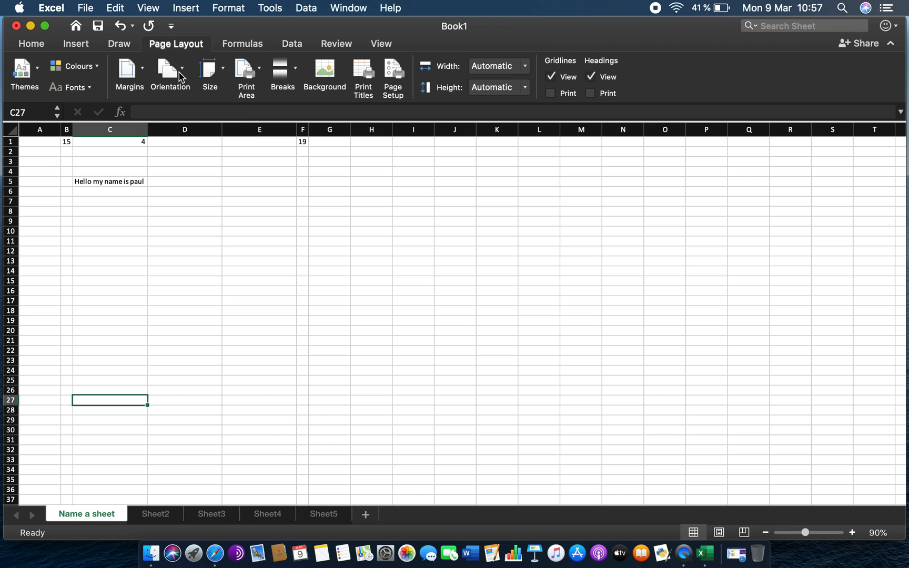
click(221, 76)
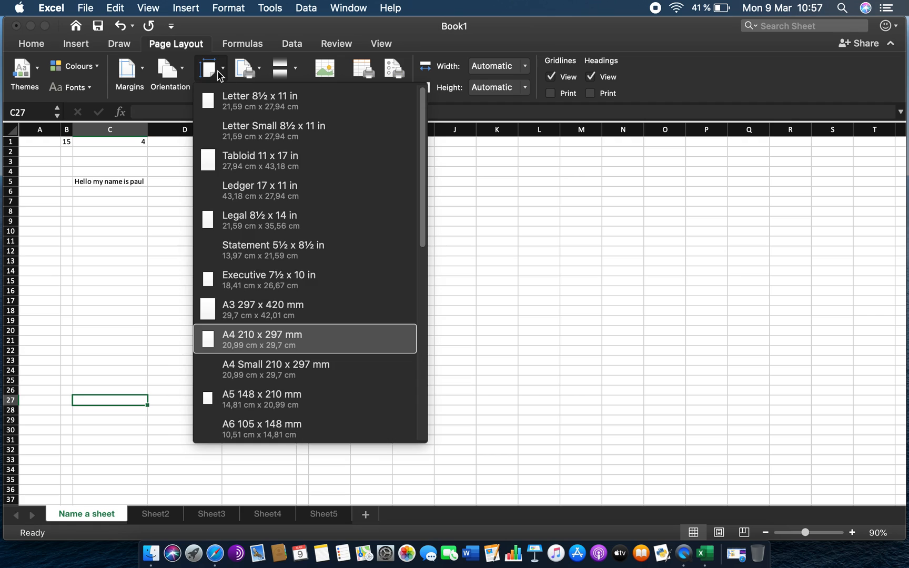
click(219, 77)
click(221, 76)
click(220, 77)
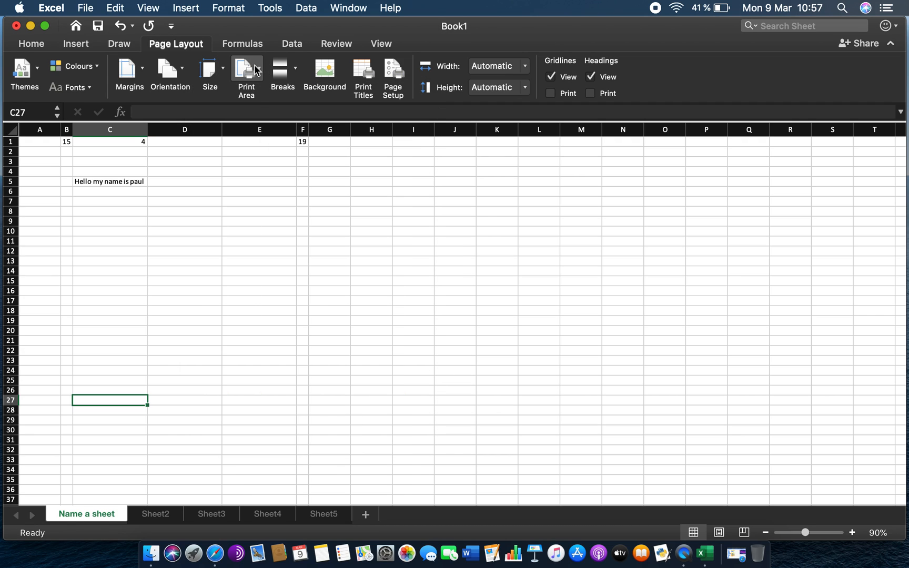
- Set the print area to cells A1:H18 of the "Name a sheet" sheet
click(257, 71)
click(258, 72)
click(122, 203)
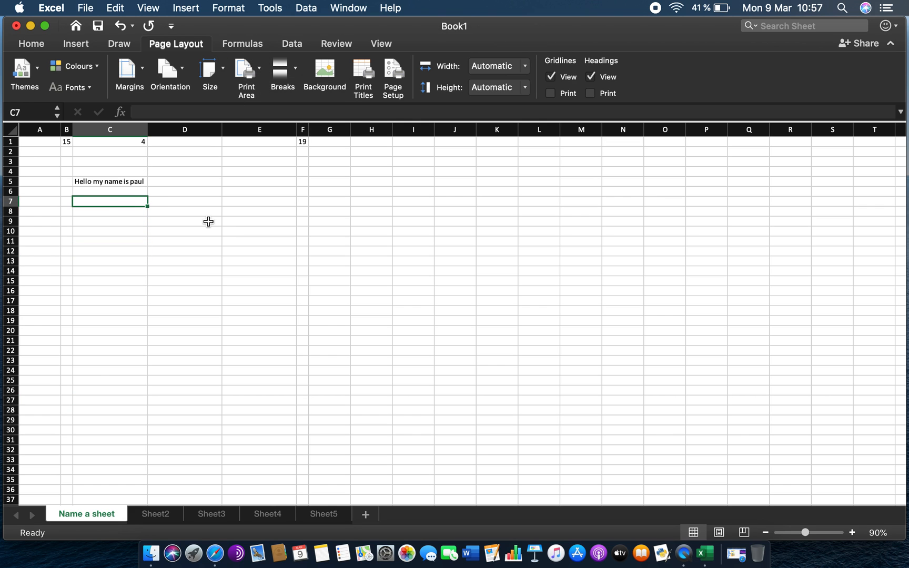
scroll(207, 220, down, 20)
scroll(165, 397, down, 20)
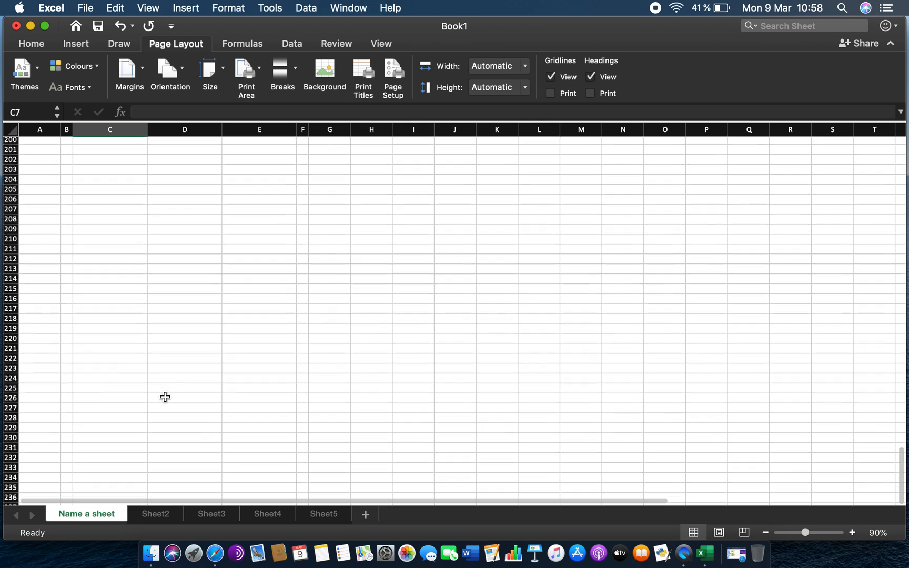
scroll(135, 294, up, 20)
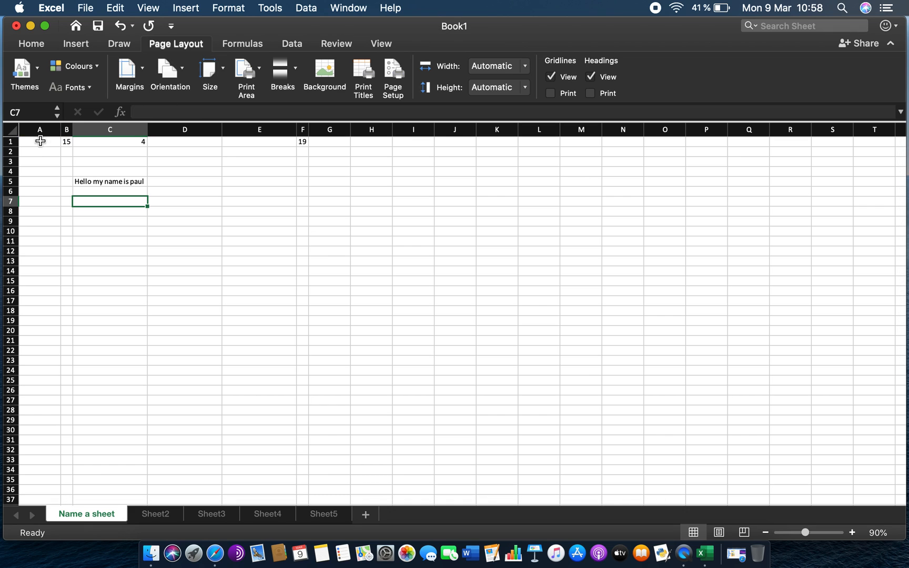
drag(39, 142, 357, 311)
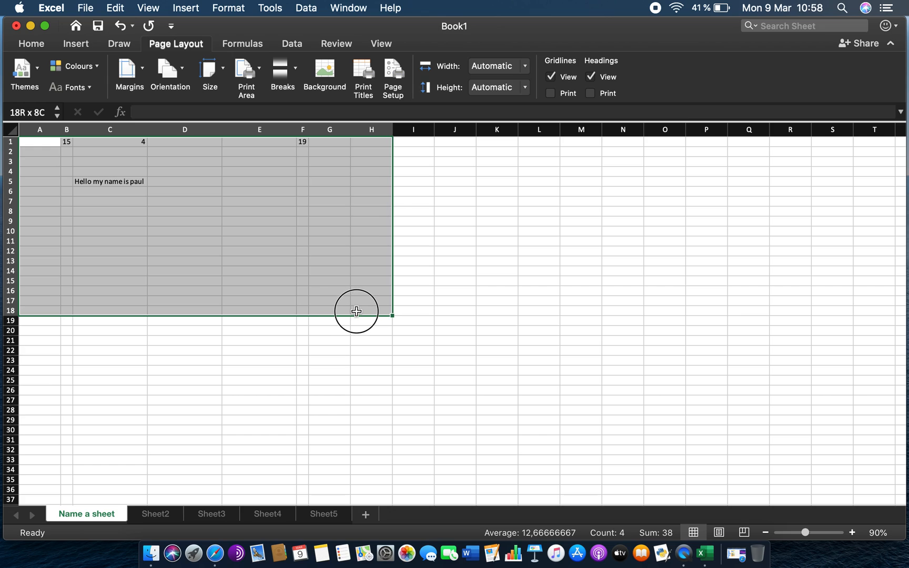
click(262, 76)
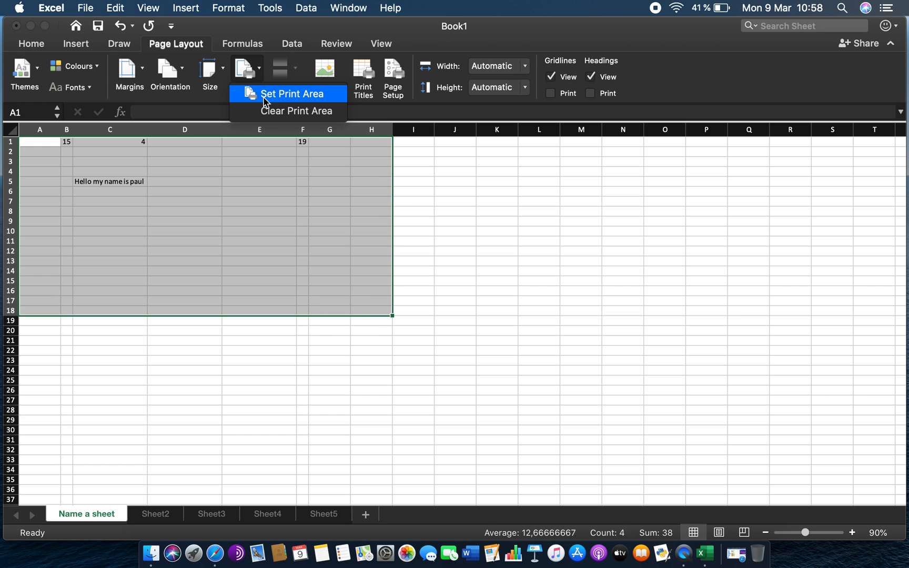
click(265, 97)
click(448, 290)
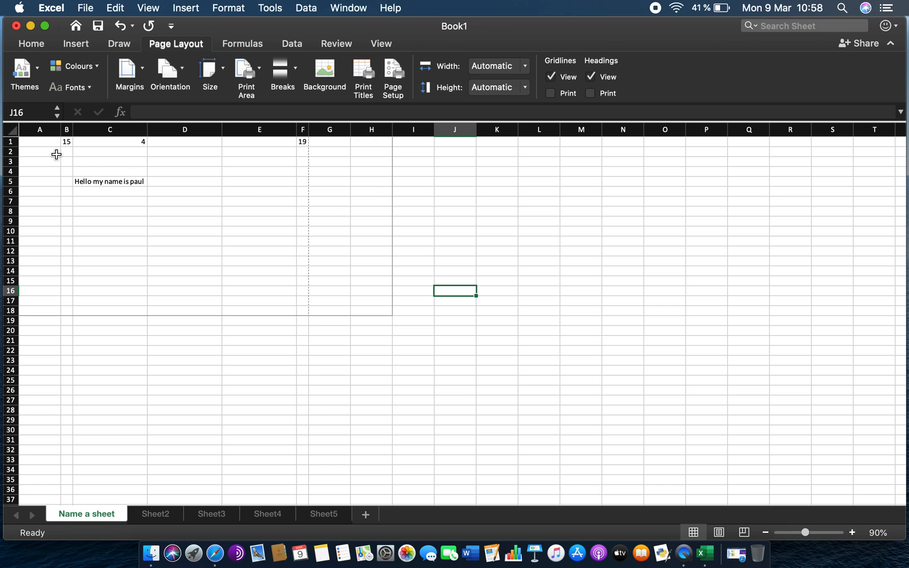
- Select cells A1:H18 and examine the orientation, paper size and print area options
drag(50, 143, 371, 315)
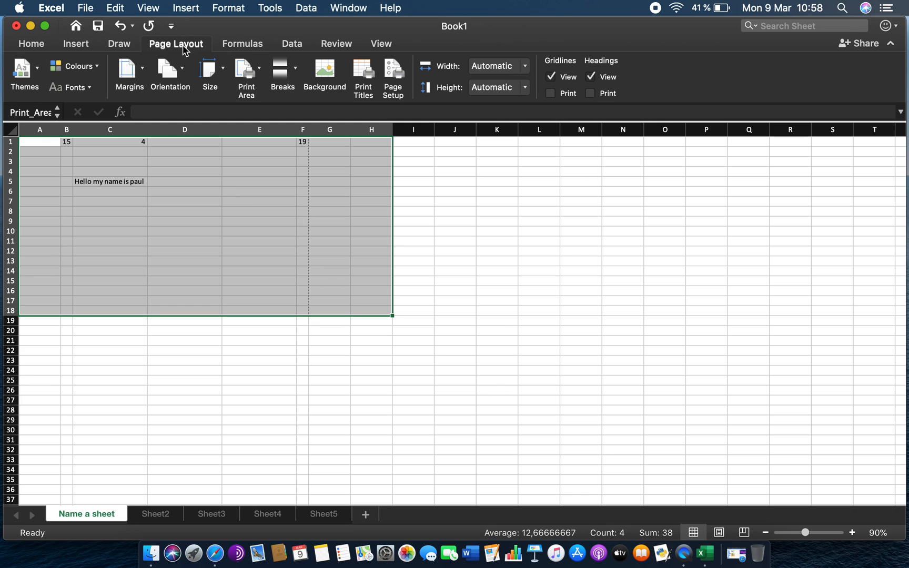
click(180, 83)
click(179, 77)
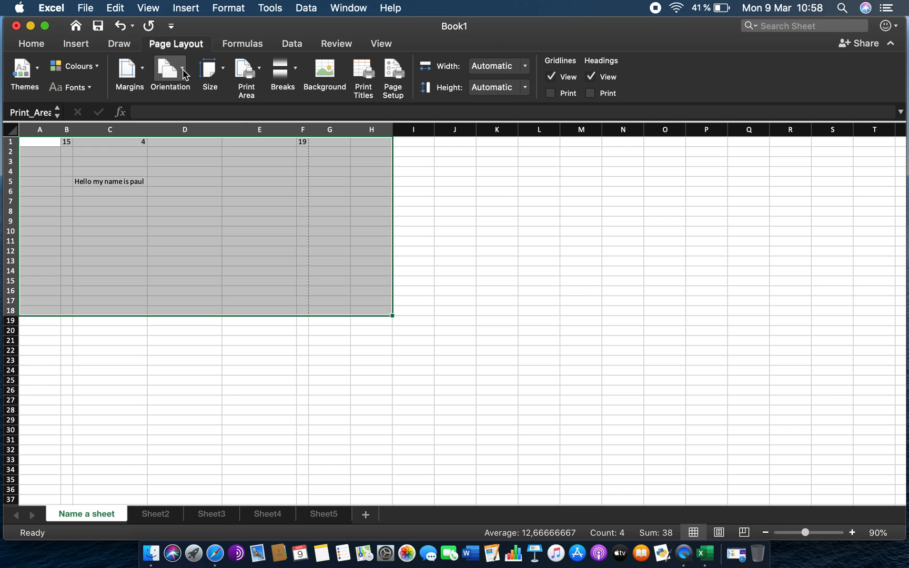
click(224, 77)
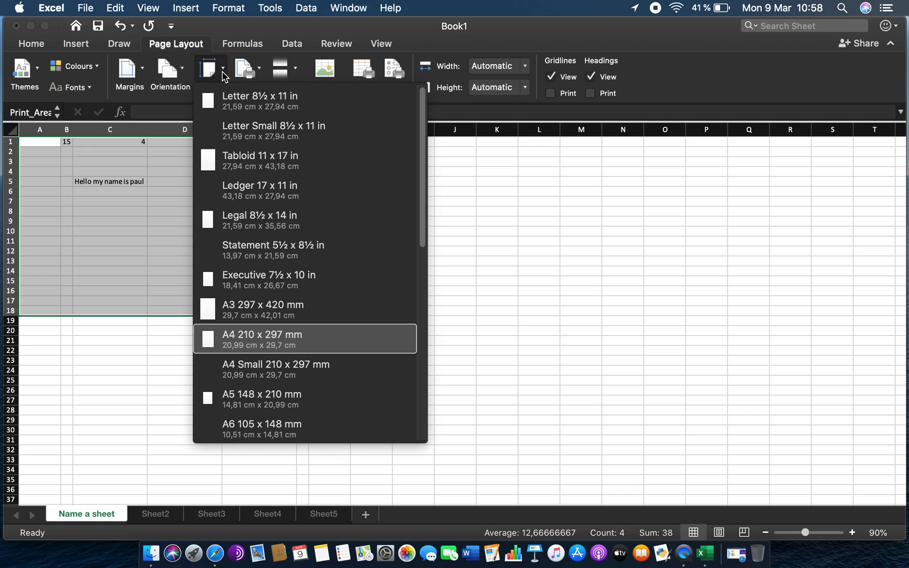
click(224, 76)
click(250, 76)
click(250, 77)
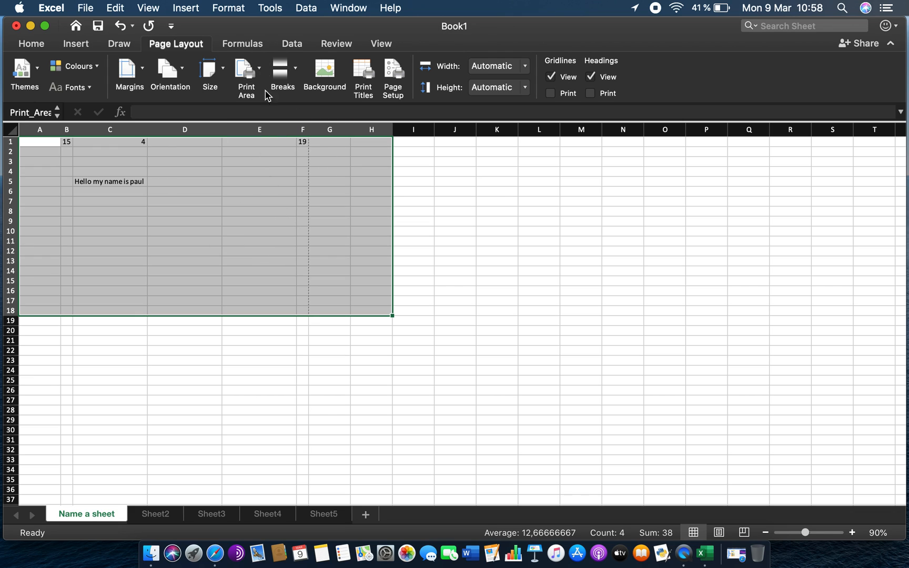
- Browse the function library categories: Recently Used, Financial, Logical, Text, More Functions and Maths & Trig
click(244, 44)
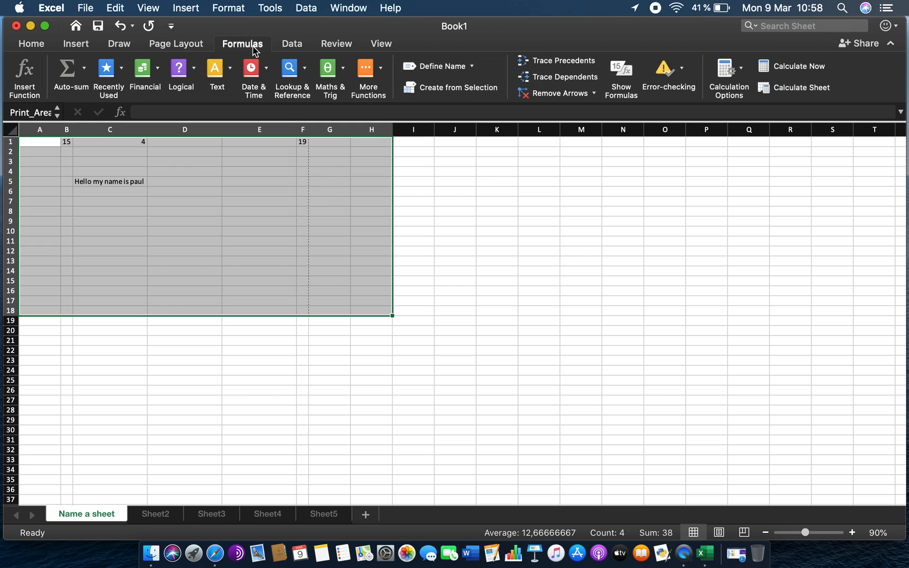
click(122, 68)
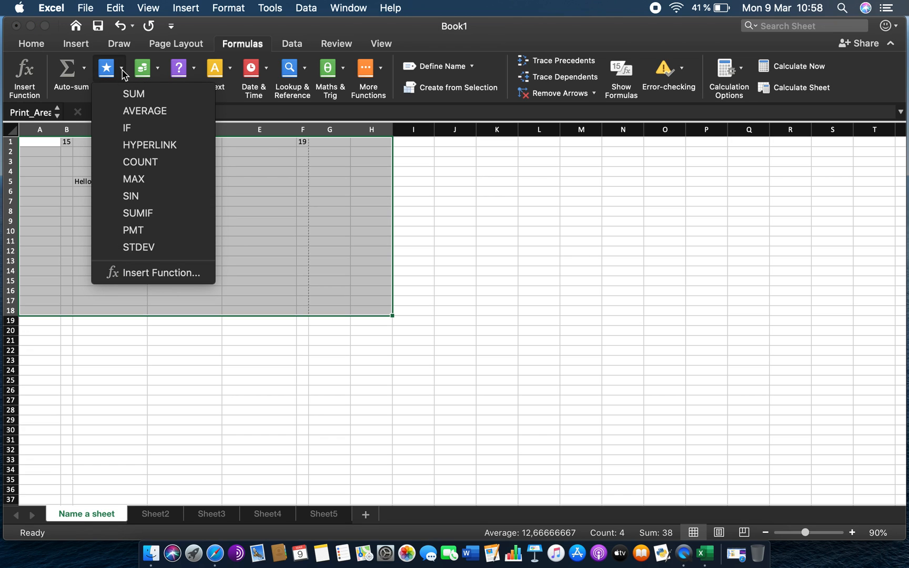
click(123, 71)
click(123, 72)
click(124, 72)
click(159, 72)
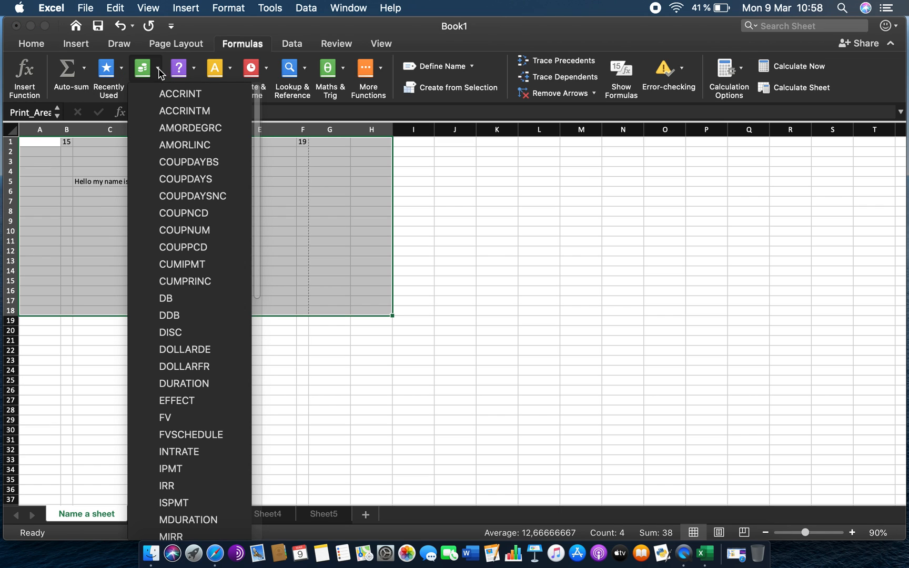
scroll(199, 328, down, 10)
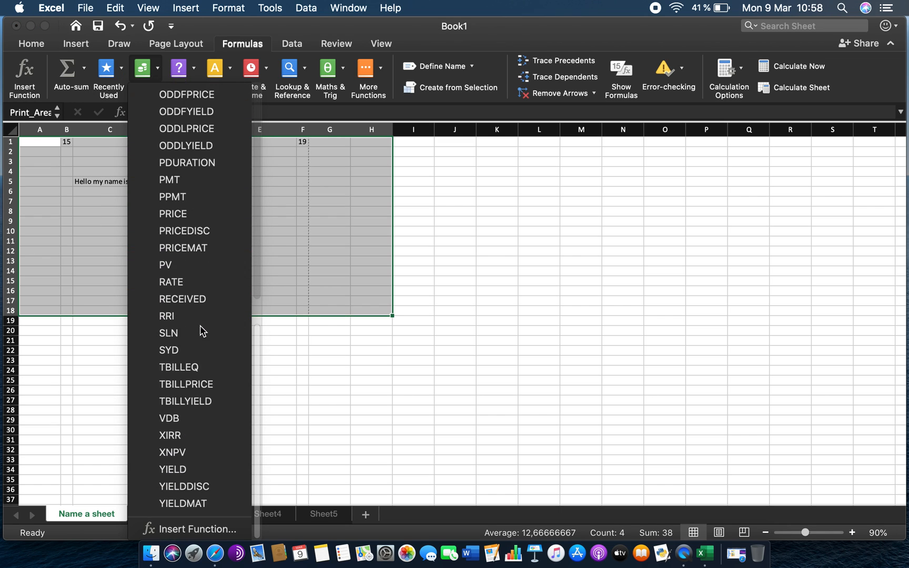
click(193, 76)
click(193, 76)
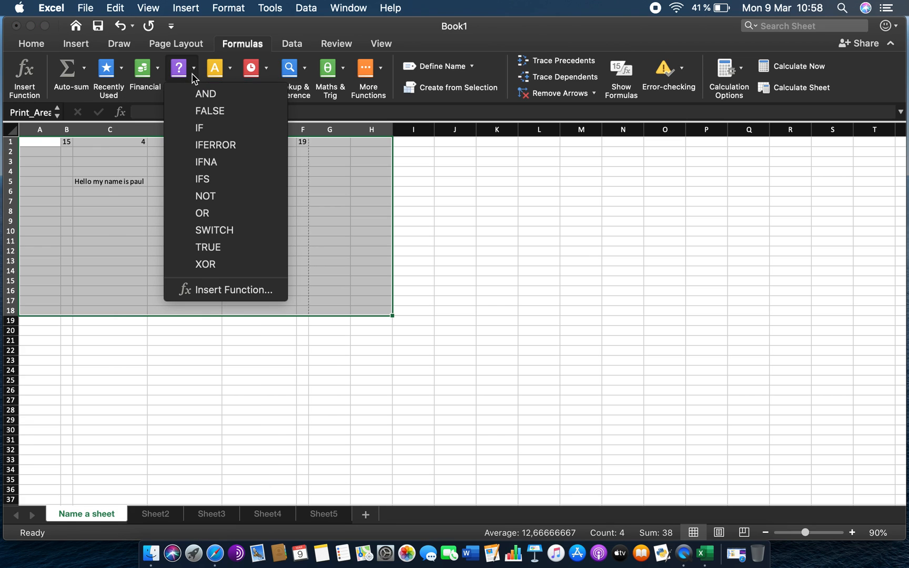
click(232, 72)
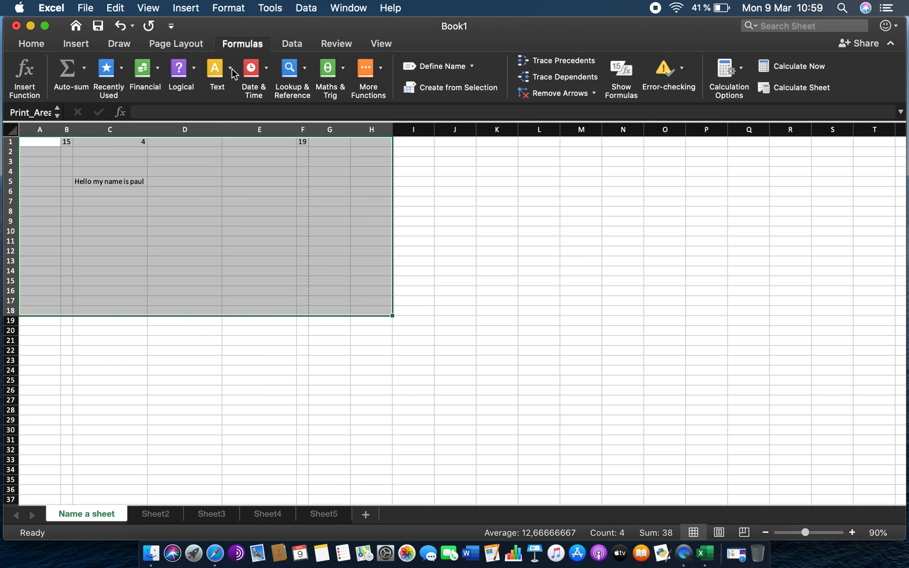
click(232, 72)
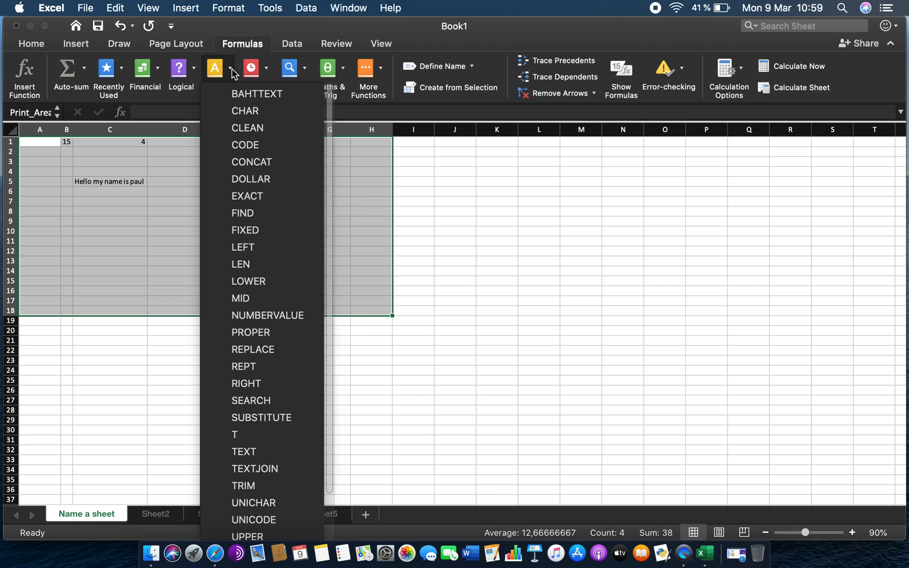
click(232, 72)
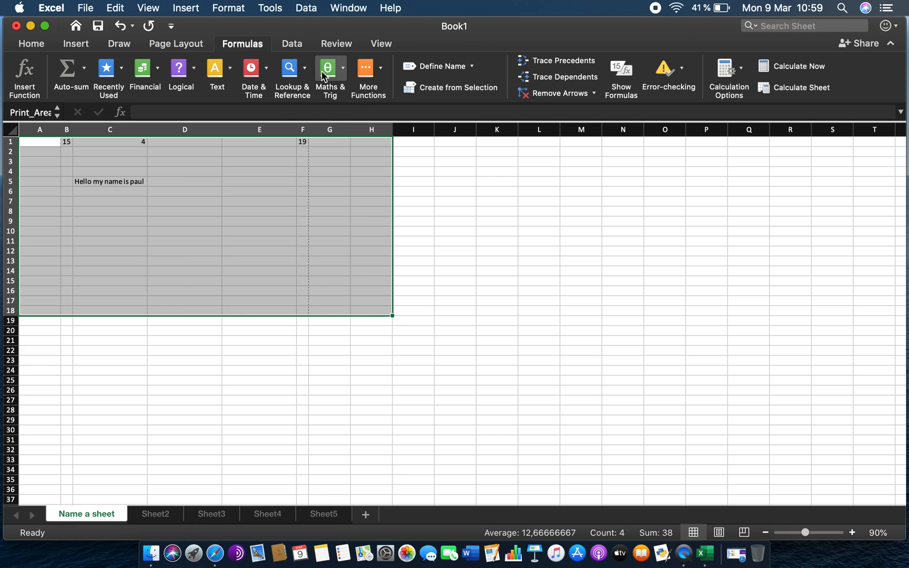
click(380, 72)
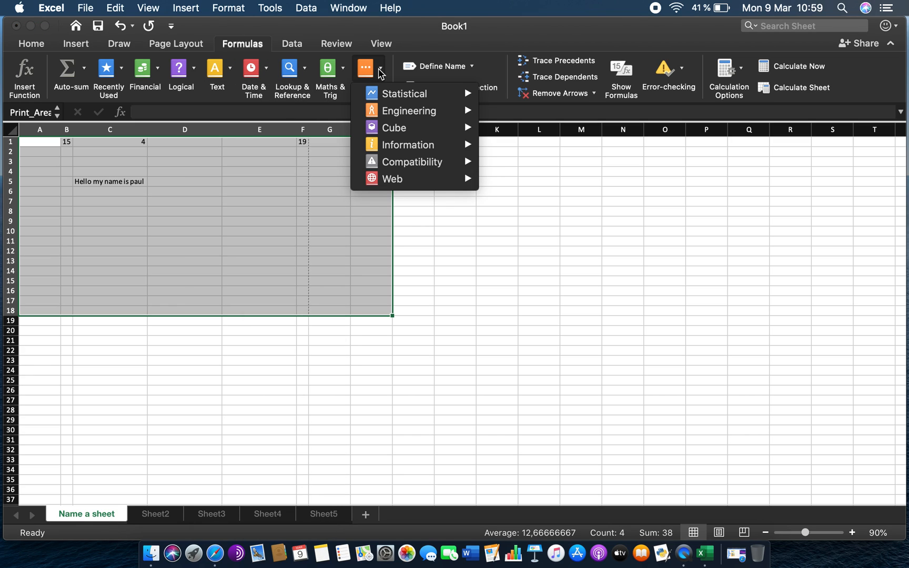
click(380, 71)
click(343, 72)
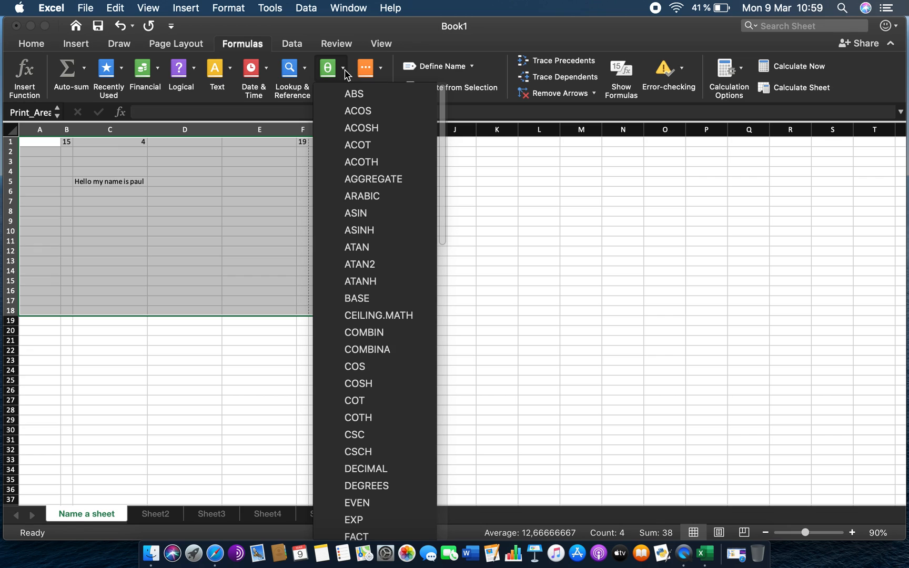
click(344, 72)
- Browse the Data, Review and View ribbon options, including the Data Validation choices
click(295, 45)
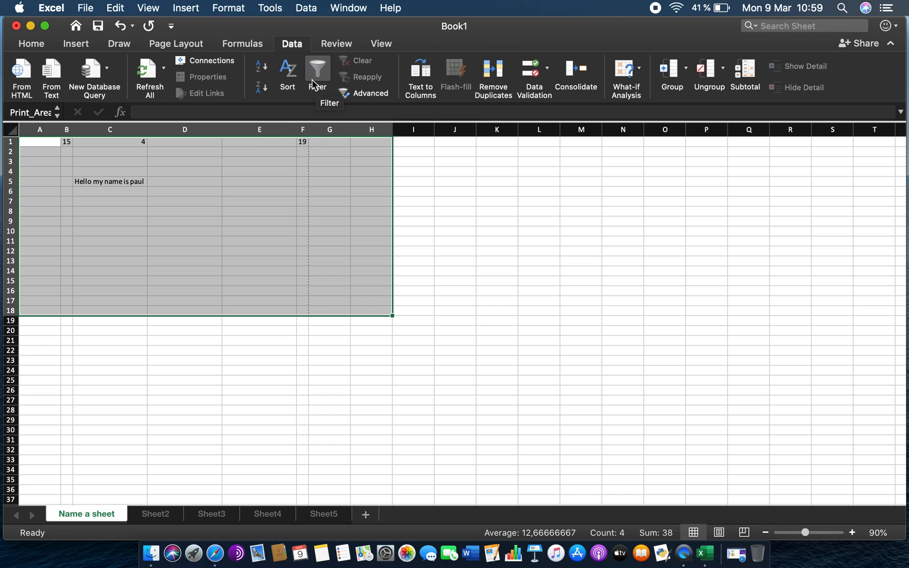
click(547, 74)
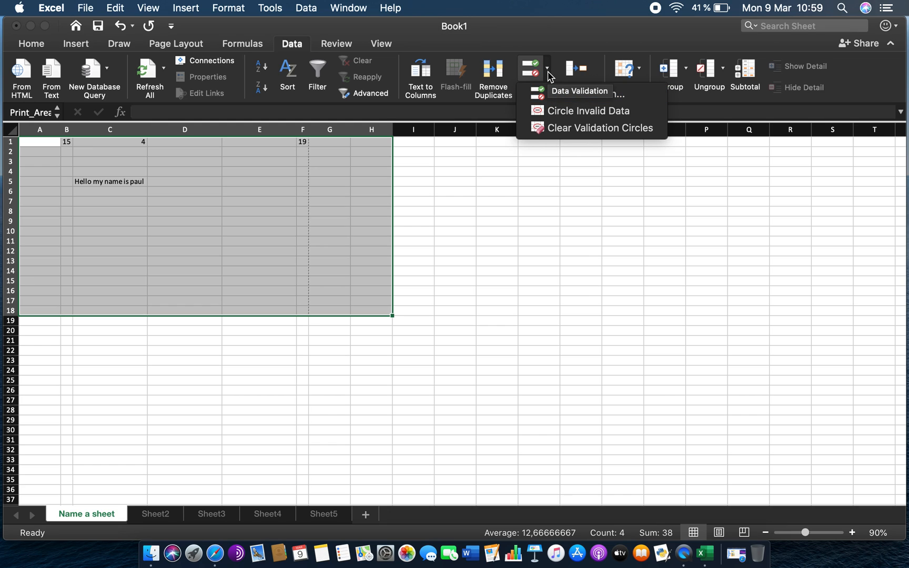
click(549, 72)
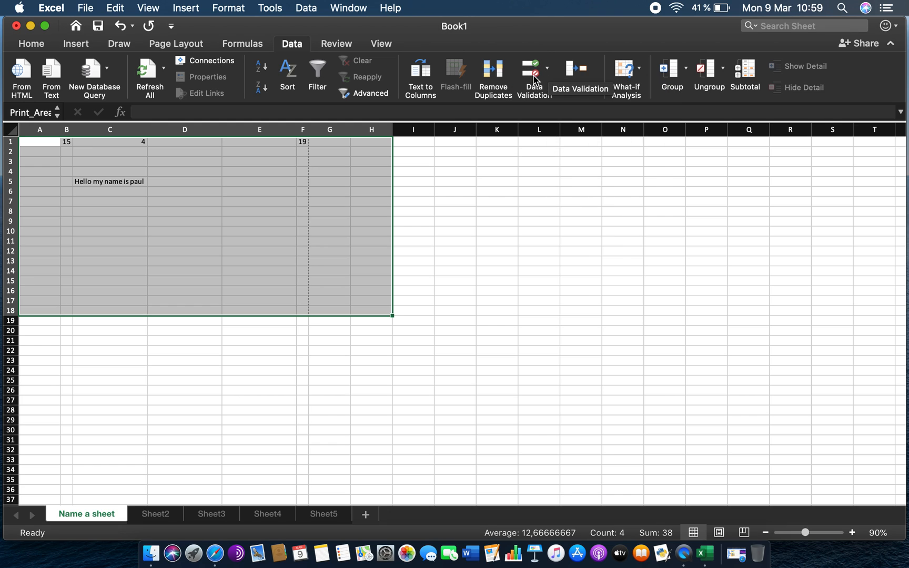
click(547, 74)
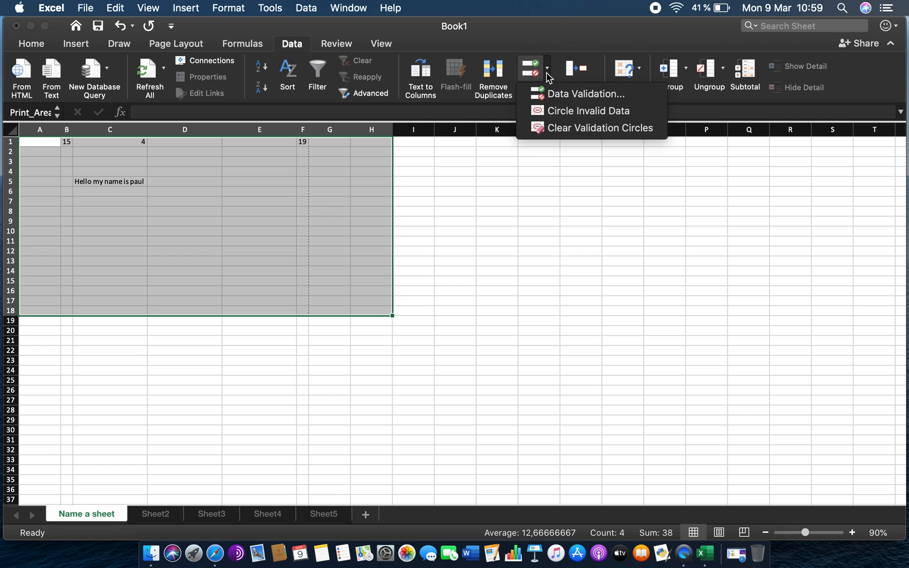
click(547, 73)
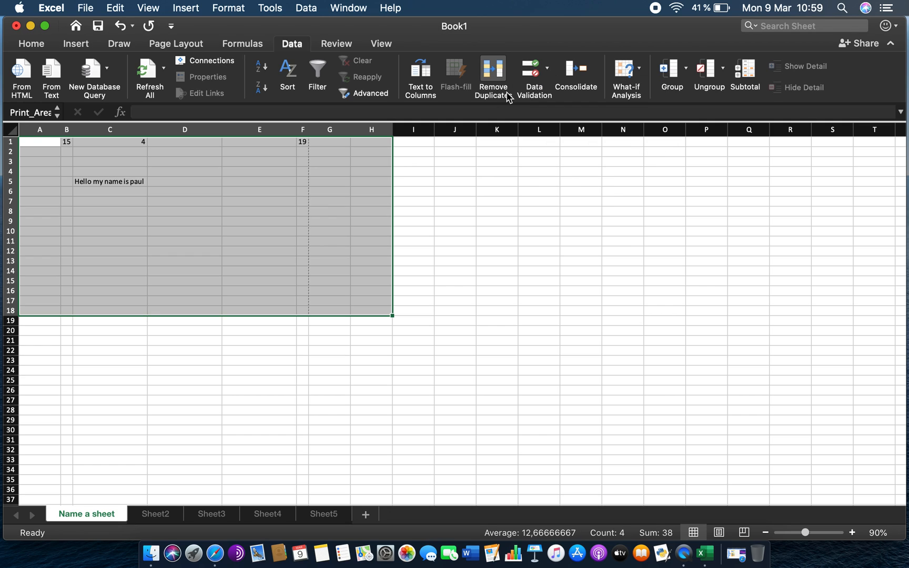
click(352, 46)
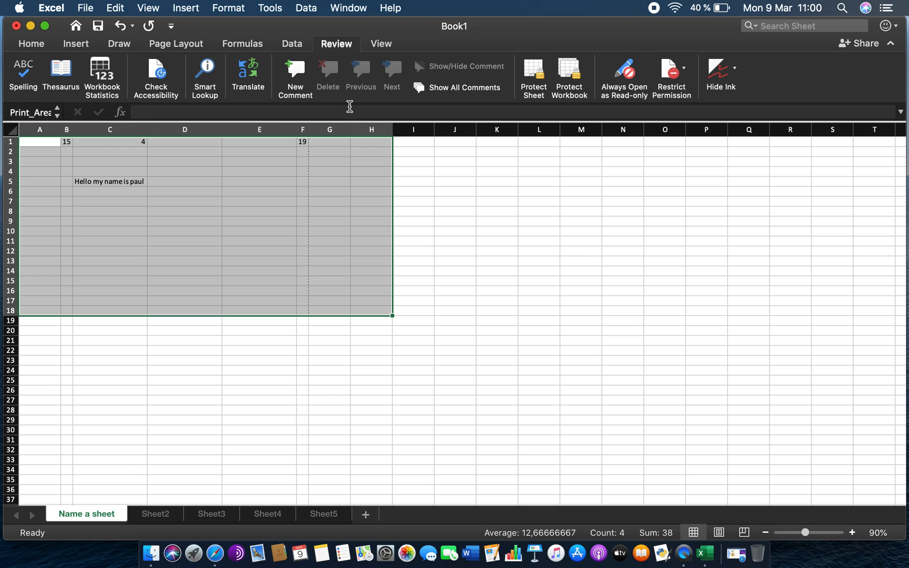
click(388, 45)
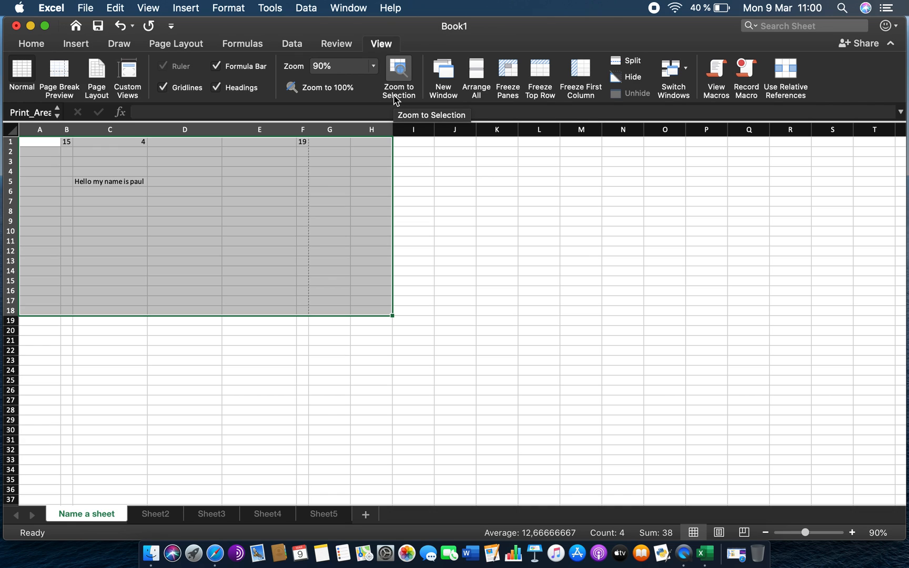
- Turn the formula bar and gridlines off and back on again
click(216, 67)
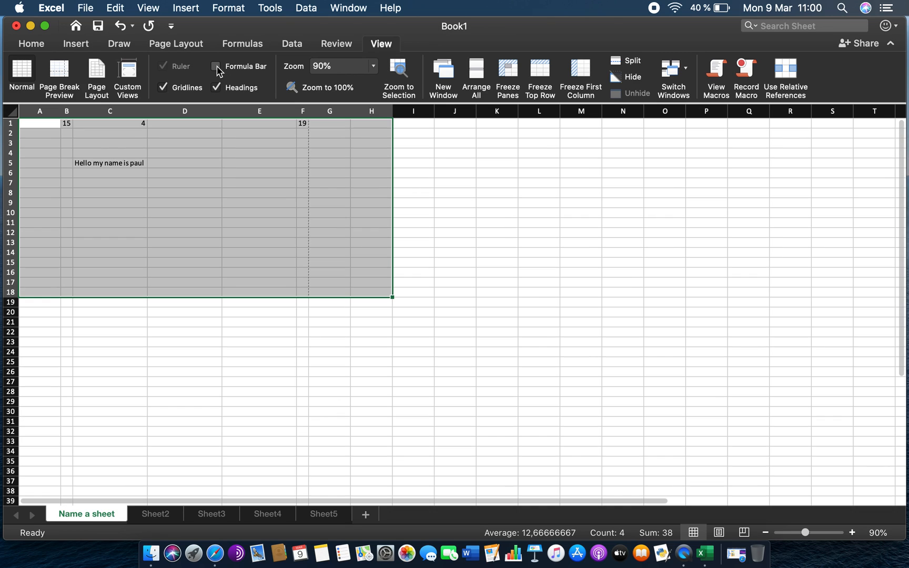
click(216, 67)
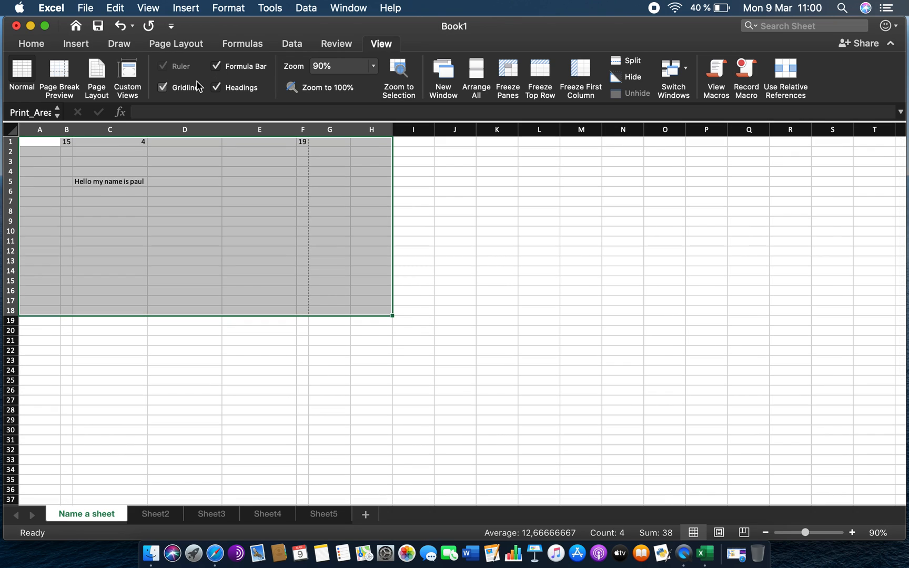
click(163, 88)
click(163, 88)
click(163, 88)
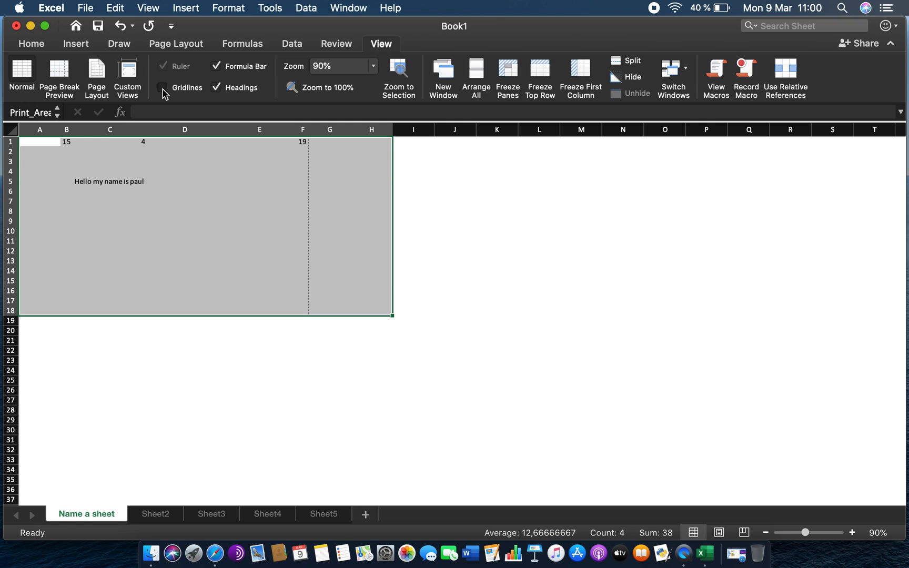
click(163, 88)
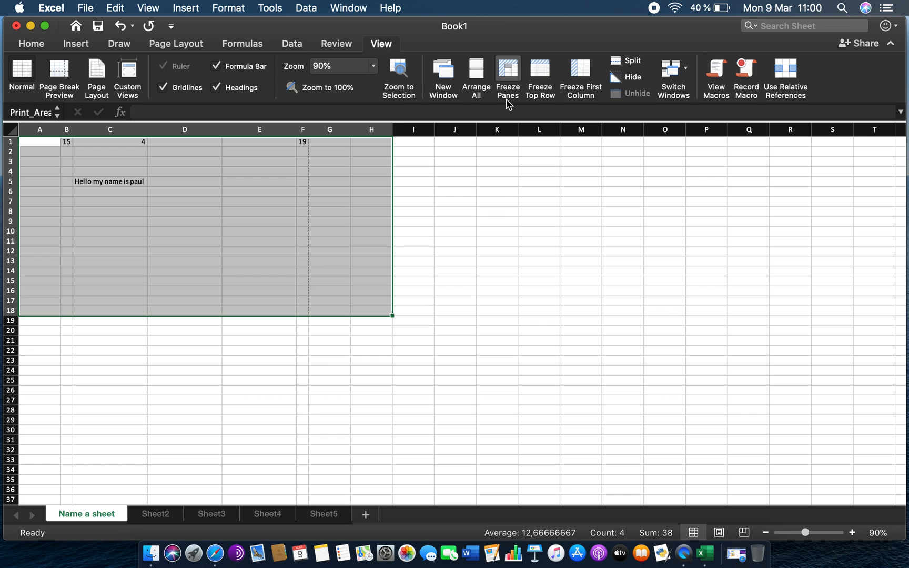
- Select column C and freeze the panes to keep columns A and B in place
click(321, 216)
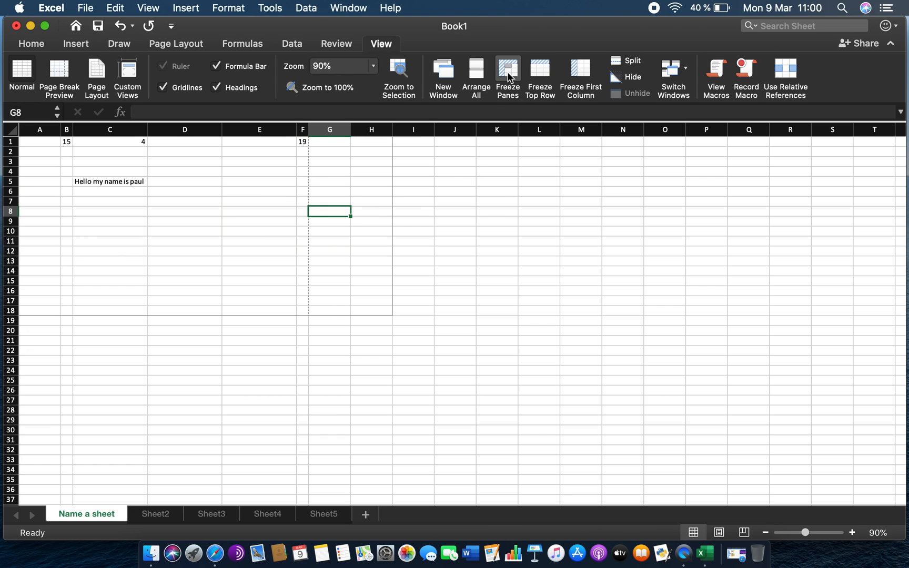
click(110, 132)
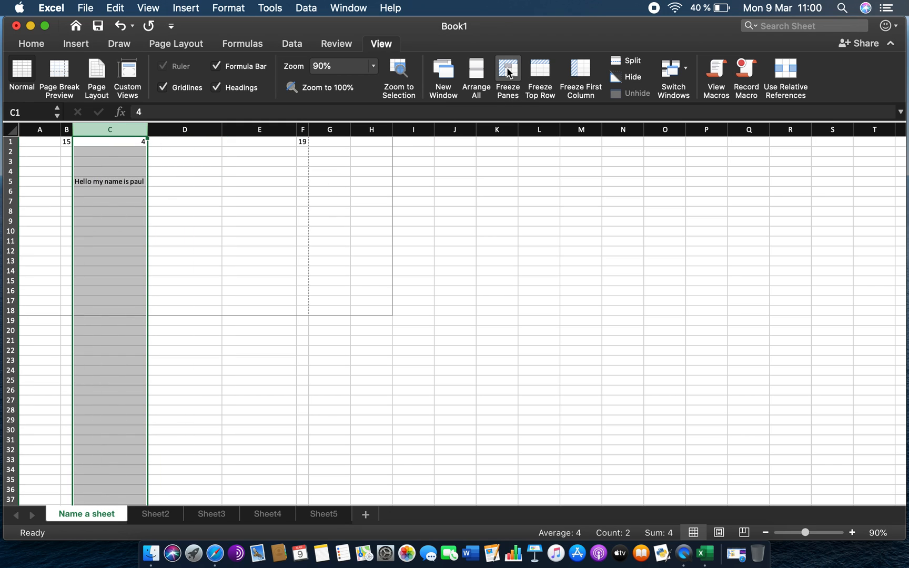
click(508, 72)
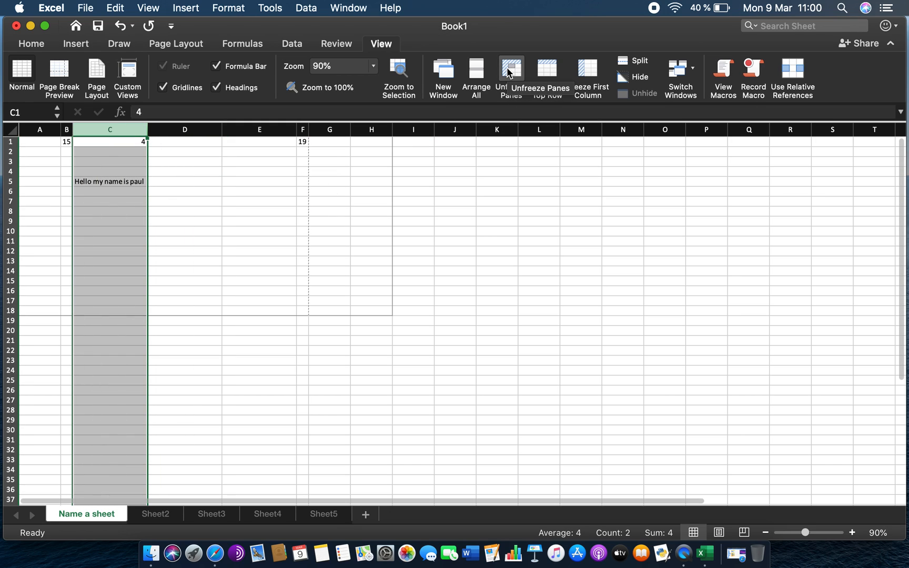
- Scroll the sheet in every direction and select cells to check the frozen panes
scroll(233, 220, right, 1)
scroll(233, 221, right, 5)
scroll(232, 221, left, 5)
scroll(232, 221, right, 3)
scroll(233, 220, right, 3)
scroll(232, 221, left, 3)
scroll(233, 221, down, 1)
scroll(233, 221, left, 3)
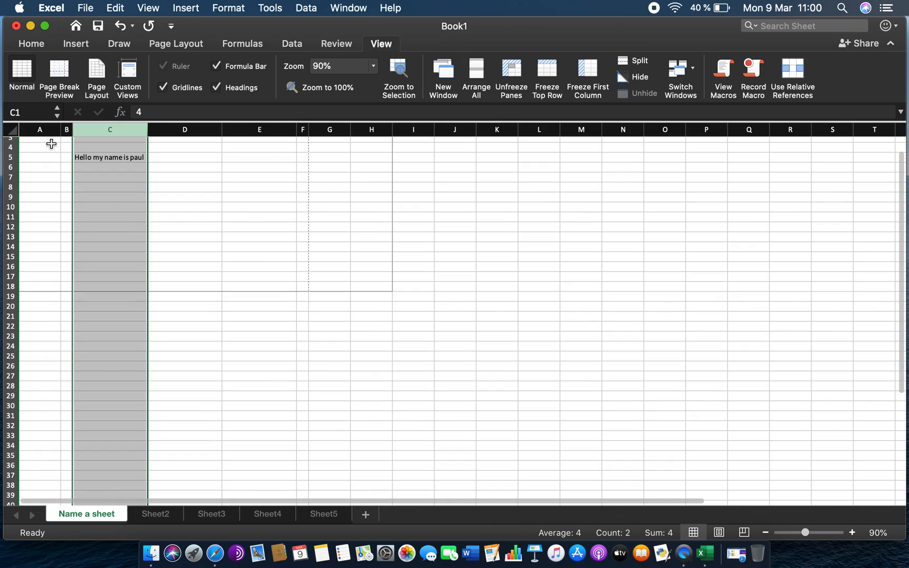
scroll(257, 233, right, 3)
scroll(258, 233, up, 1)
scroll(257, 233, left, 3)
scroll(258, 234, down, 3)
scroll(258, 234, up, 3)
scroll(258, 234, down, 3)
scroll(258, 234, up, 3)
scroll(258, 234, left, 1)
scroll(258, 234, down, 3)
scroll(257, 233, up, 3)
scroll(258, 234, down, 1)
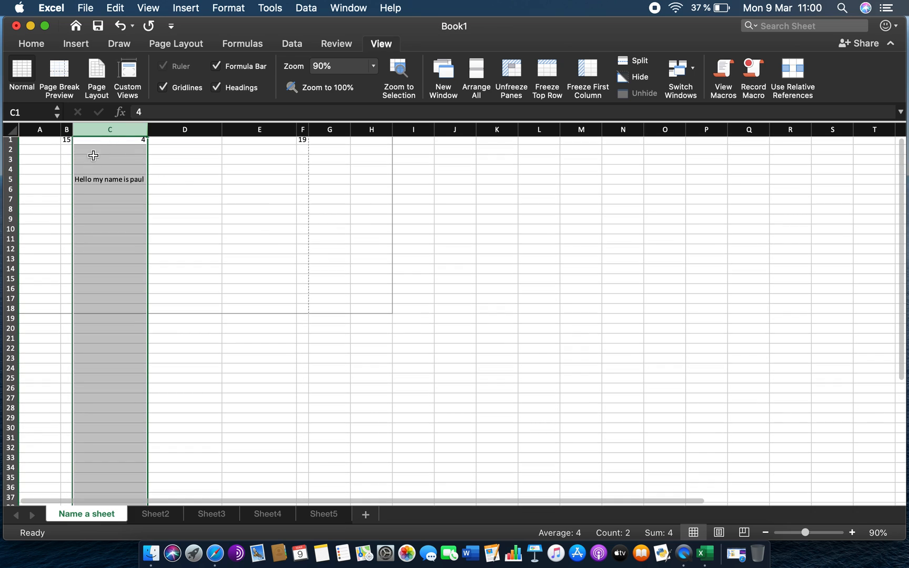
scroll(277, 188, right, 3)
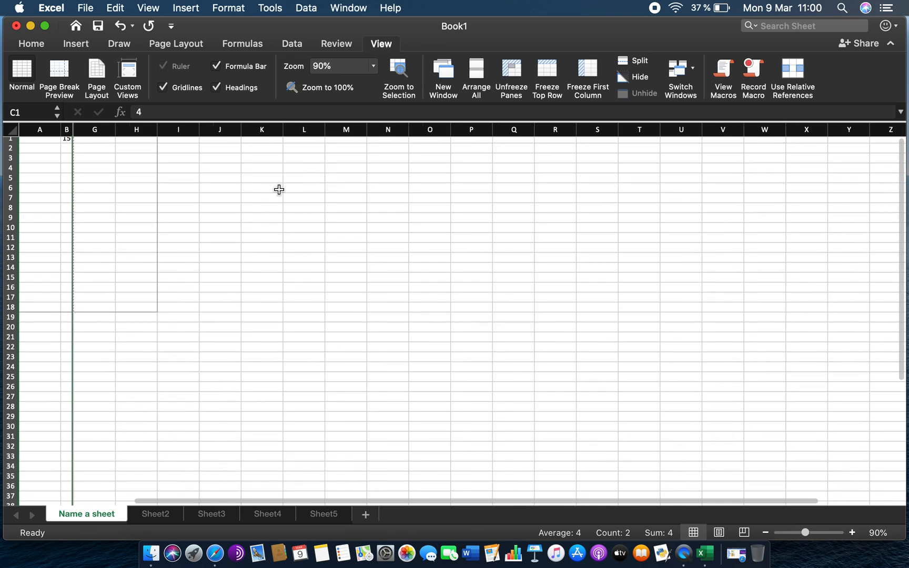
scroll(279, 190, left, 3)
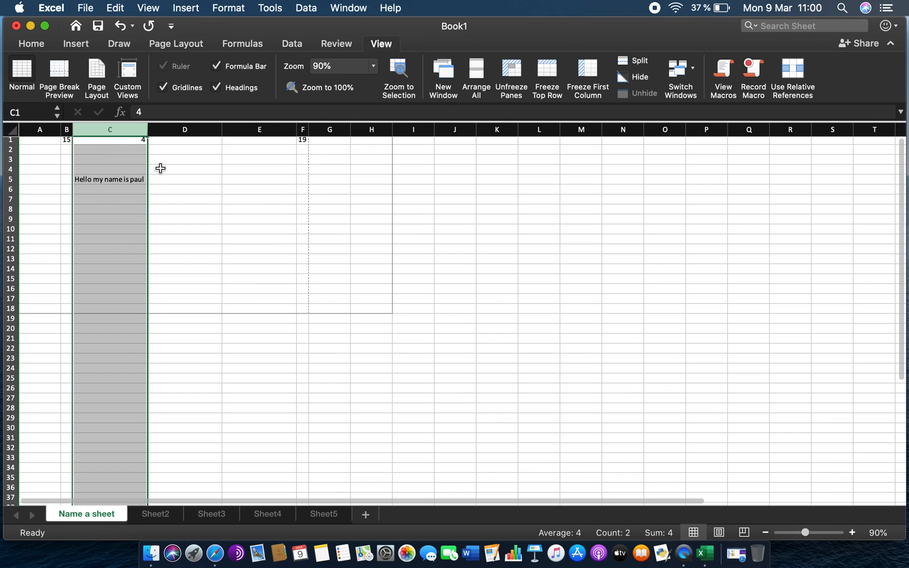
scroll(172, 235, down, 5)
scroll(172, 235, up, 5)
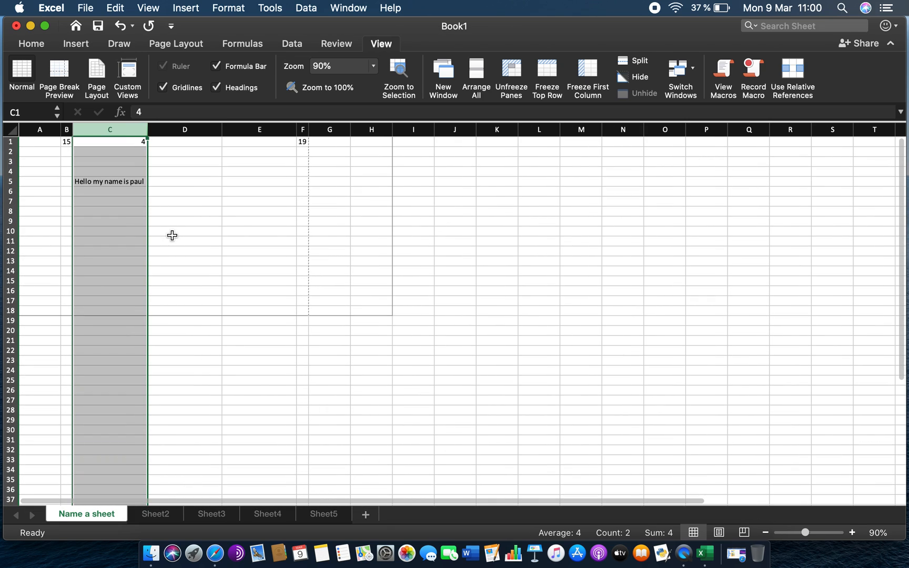
click(347, 237)
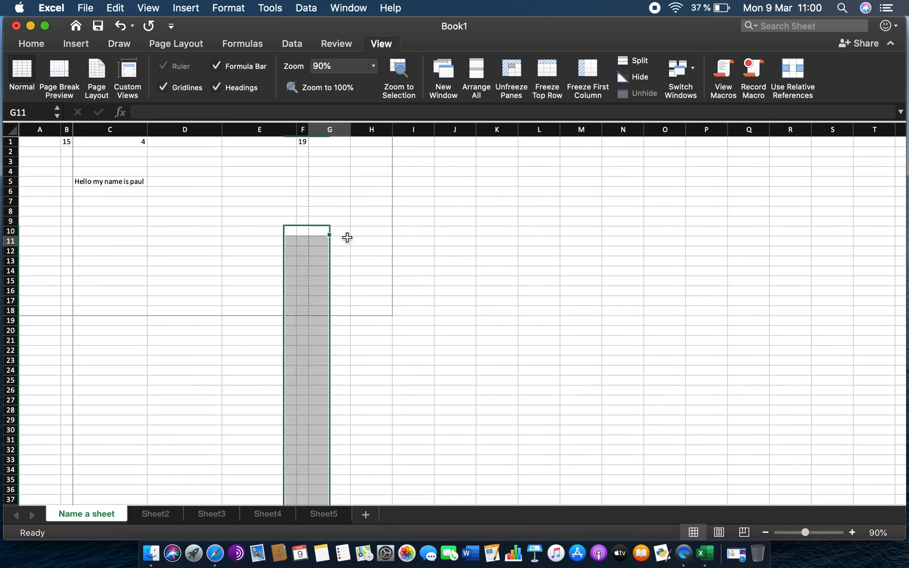
click(261, 218)
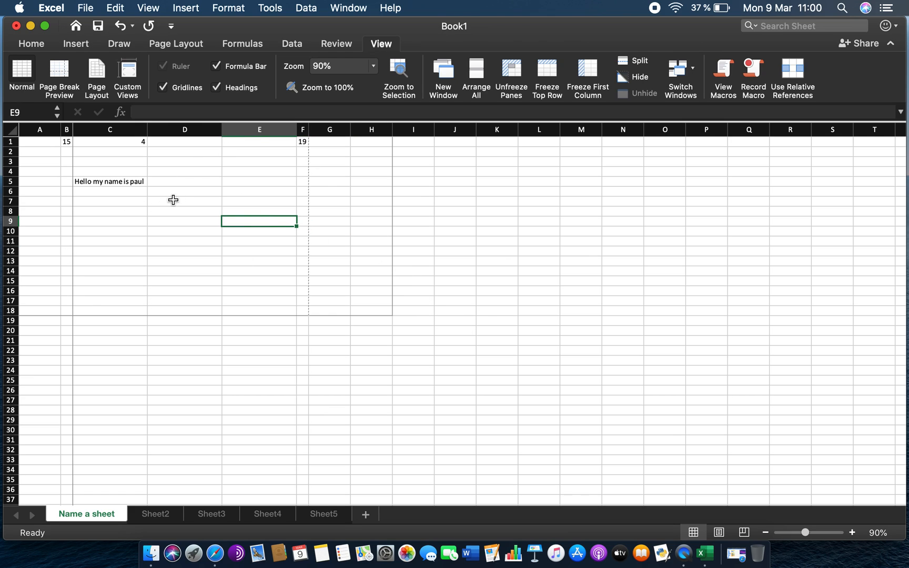
click(150, 171)
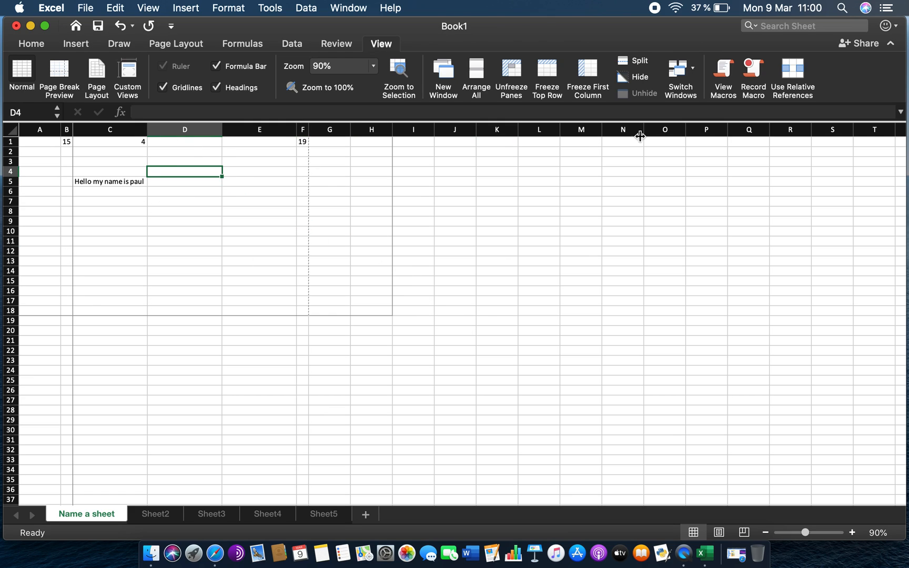